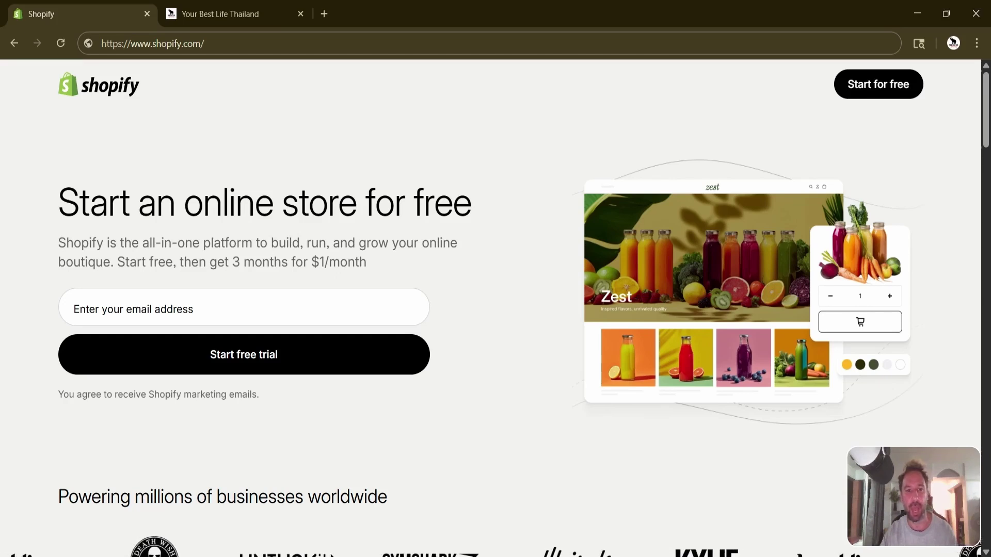
Highlight the '3 months for $1/month' trial offer and its price on the sign-up page.
{"action": "left_click_drag", "start_coordinate": [233, 262], "coordinate": [376, 274]}
{"action": "left_click", "coordinate": [377, 274]}
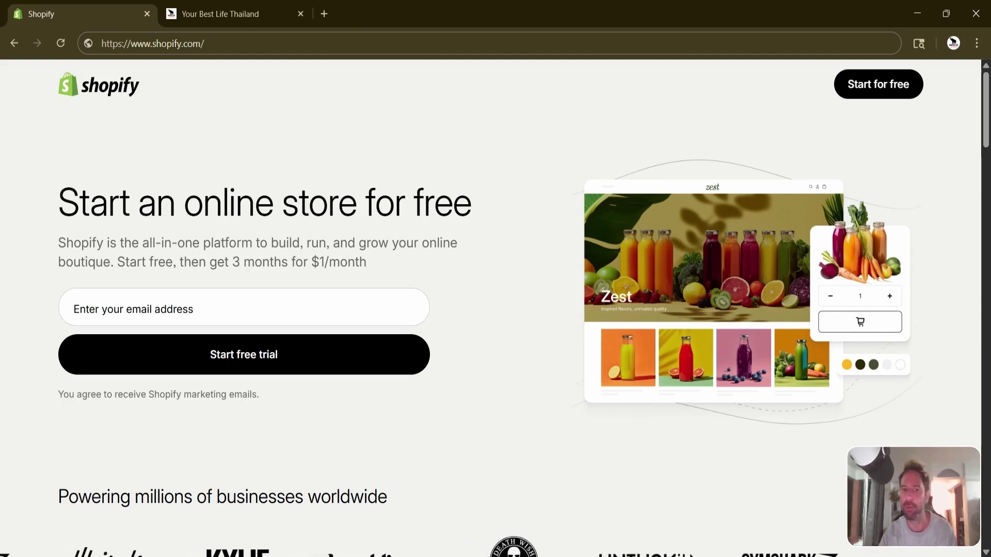
{"action": "left_click_drag", "start_coordinate": [373, 270], "coordinate": [319, 264]}
{"action": "left_click", "coordinate": [320, 263]}
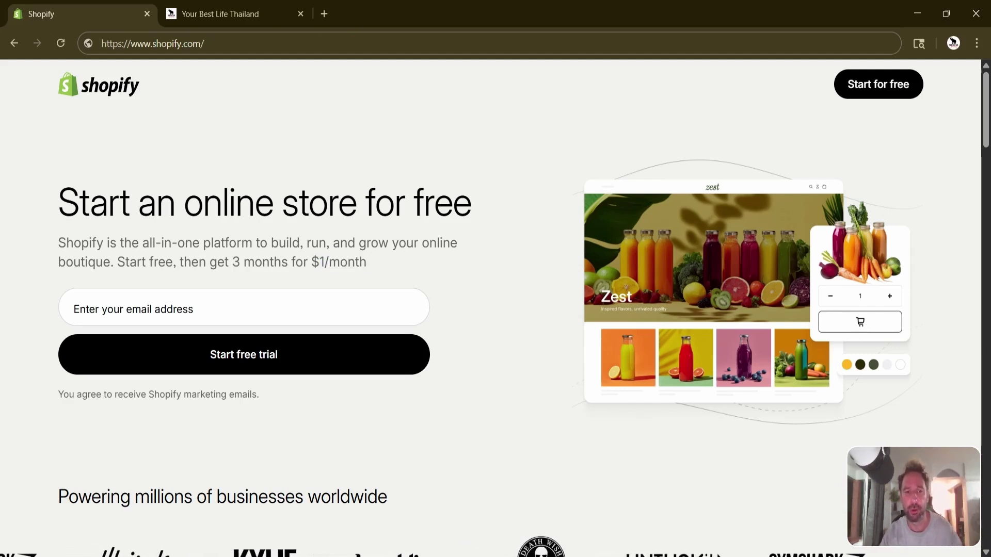
Enter the store's email address and start the Shopify free trial.
{"action": "left_click", "coordinate": [177, 293]}
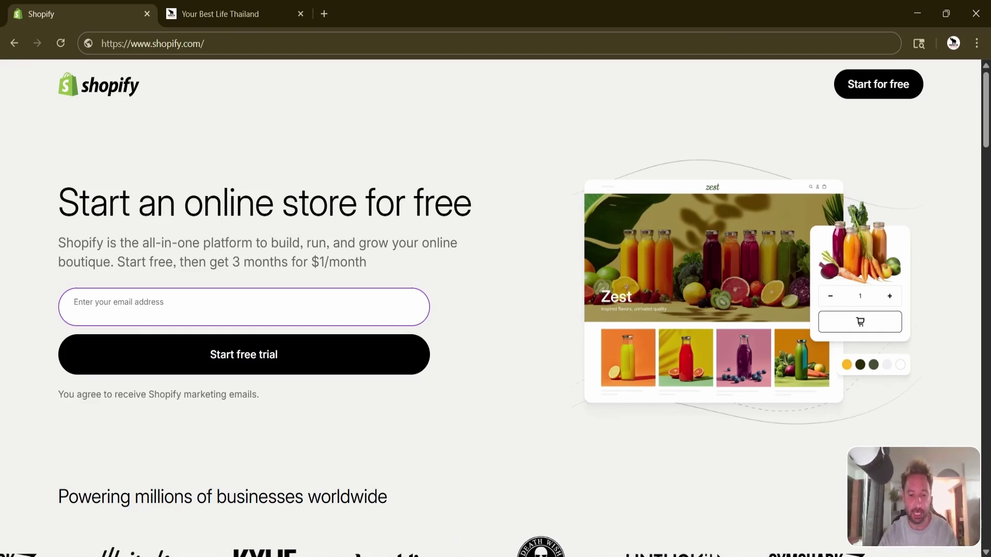
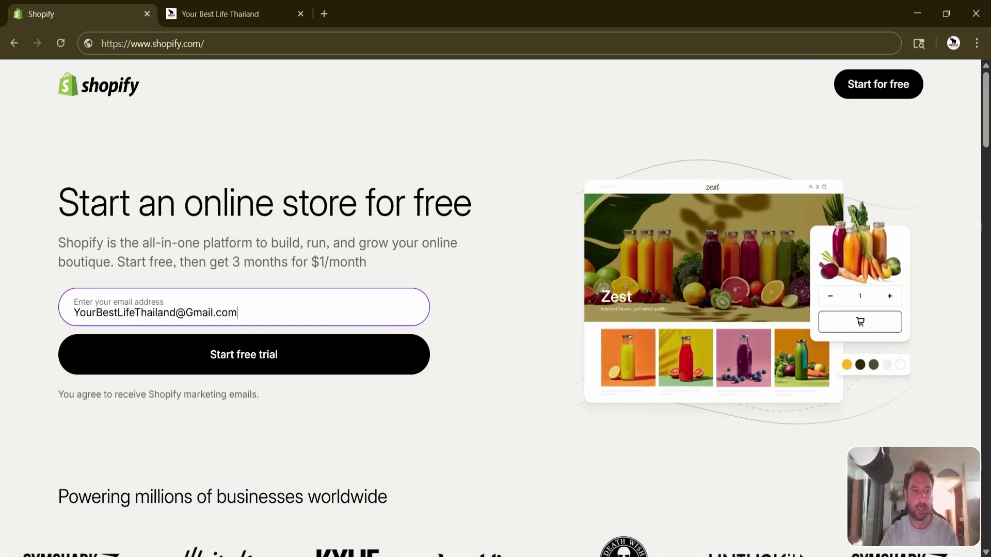
{"action": "left_click", "coordinate": [282, 365]}
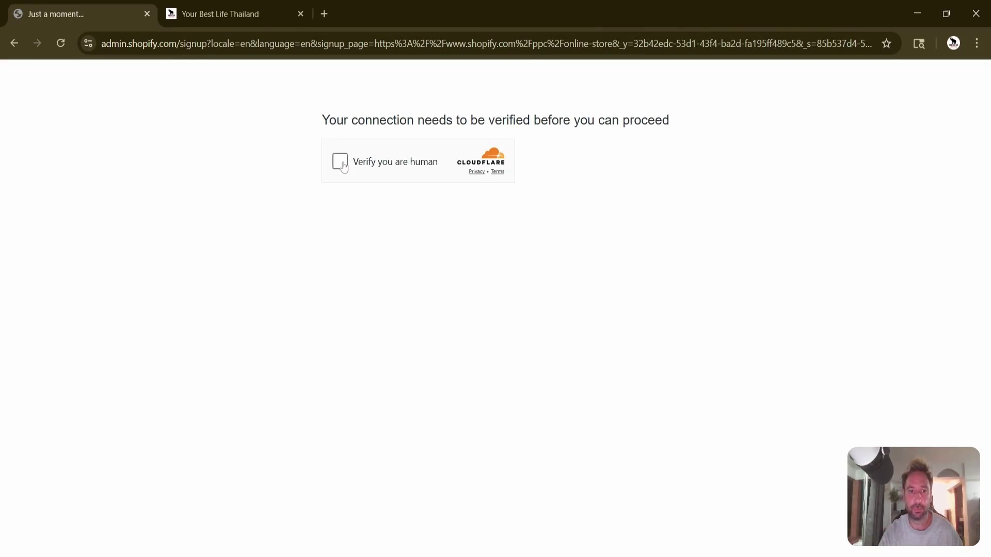
Tick the Cloudflare 'Verify you are human' checkbox to reach the sign-up form.
{"action": "left_click", "coordinate": [342, 162]}
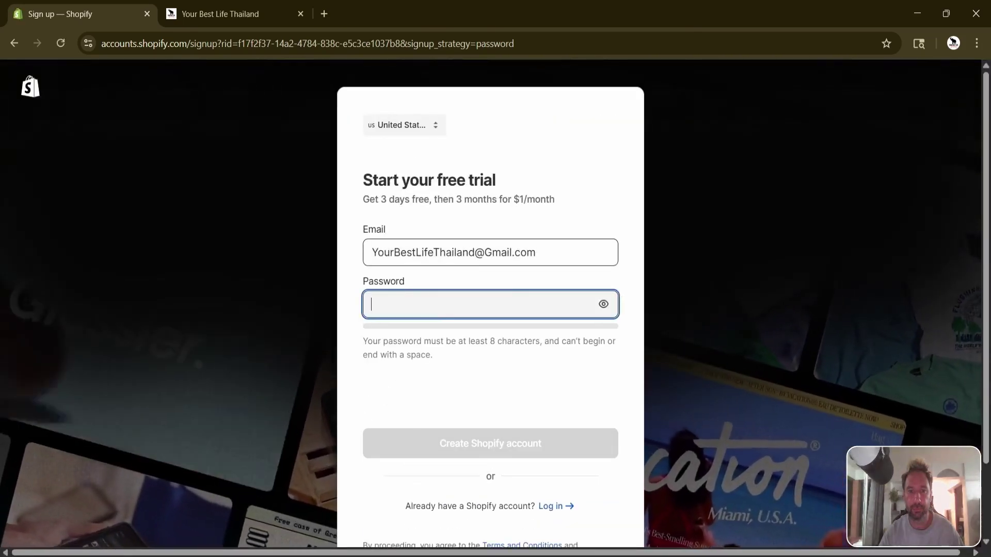
Fill in a good-strength browser-suggested password and tick the hCaptcha 'I am human' box.
{"action": "key", "text": "ctrl+v"}
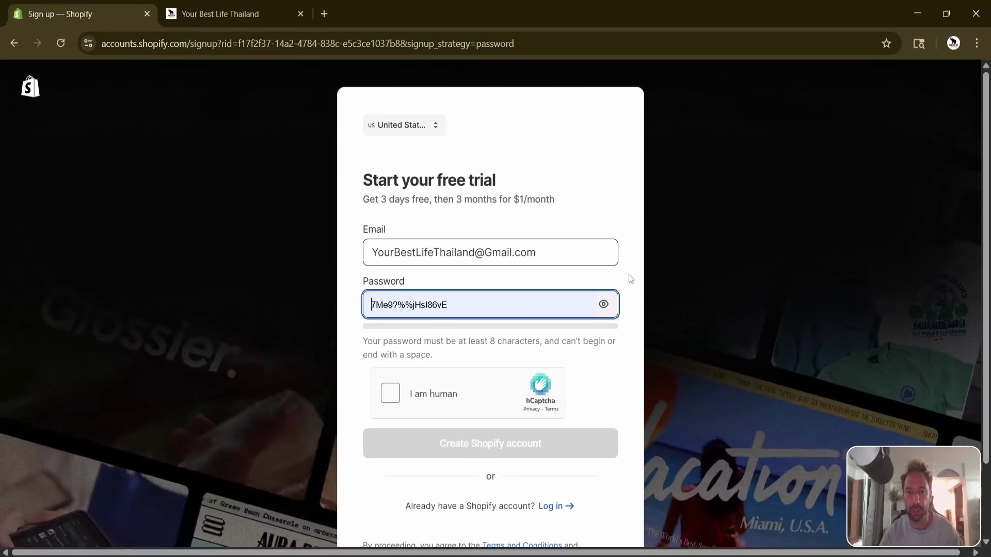
{"action": "left_click", "coordinate": [630, 279]}
{"action": "left_click", "coordinate": [491, 304]}
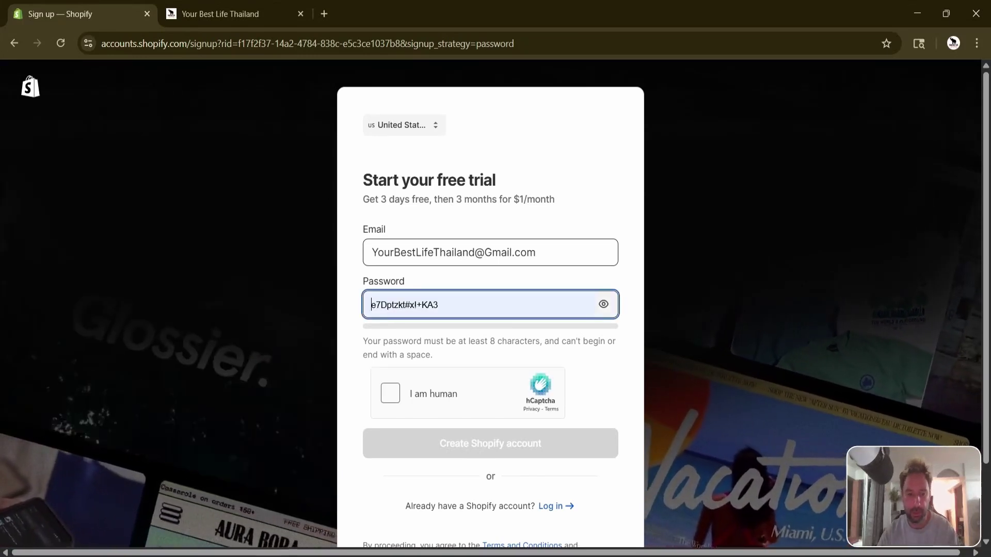
{"action": "type", "text": "••••••••••"}
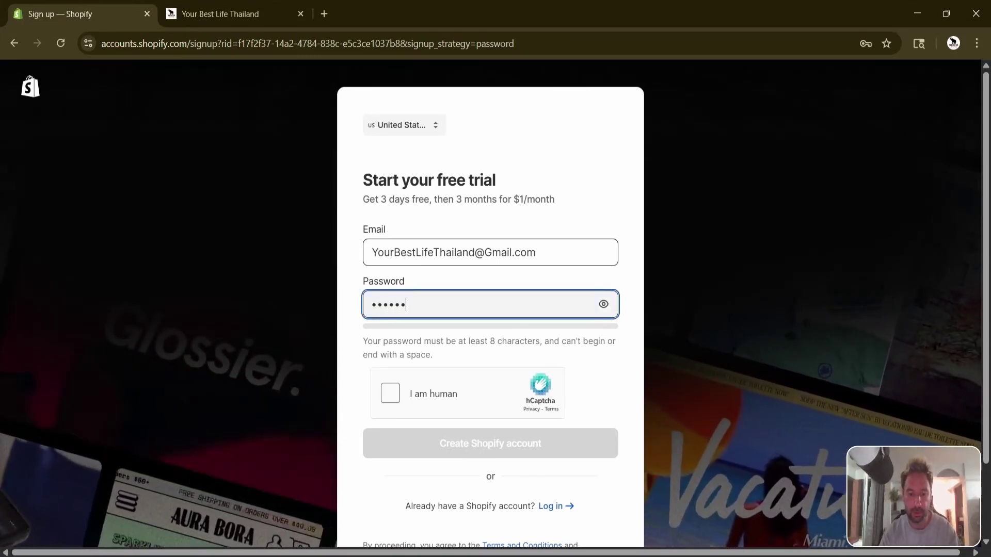
{"action": "type", "text": "••"}
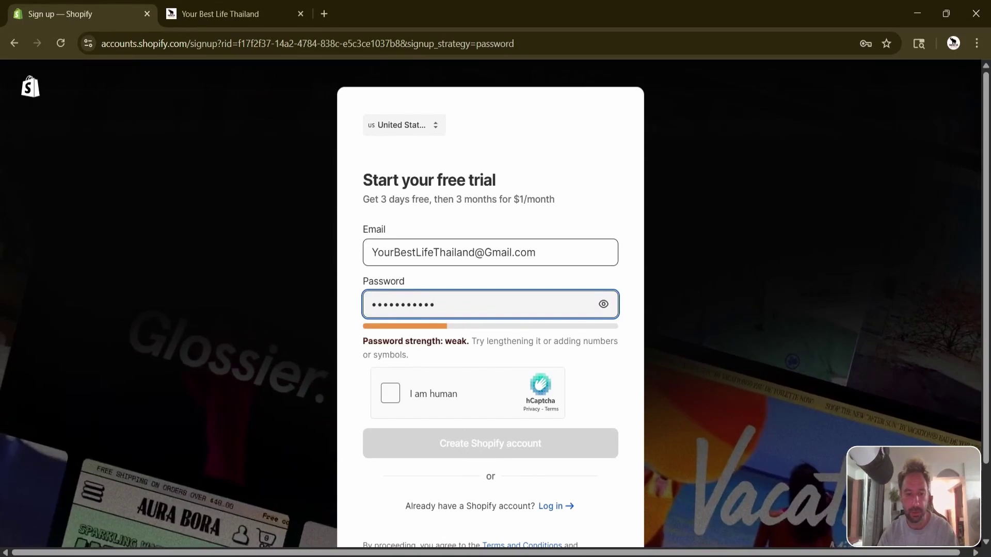
{"action": "key", "text": "Tab"}
{"action": "key", "text": "Tab"}
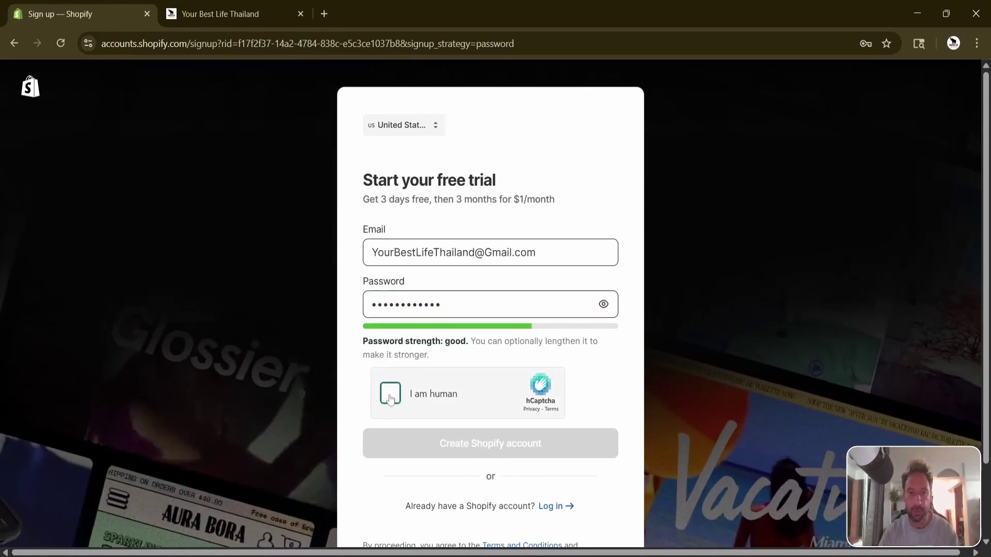
{"action": "key", "text": "space"}
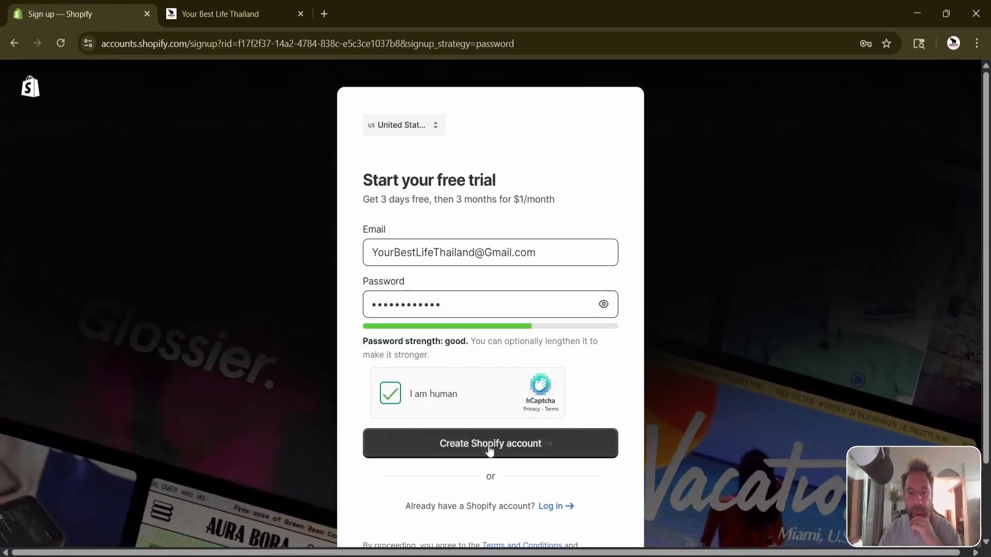
Create the Shopify account and land on the Your Best Life Thailand admin Home.
{"action": "left_click", "coordinate": [490, 444]}
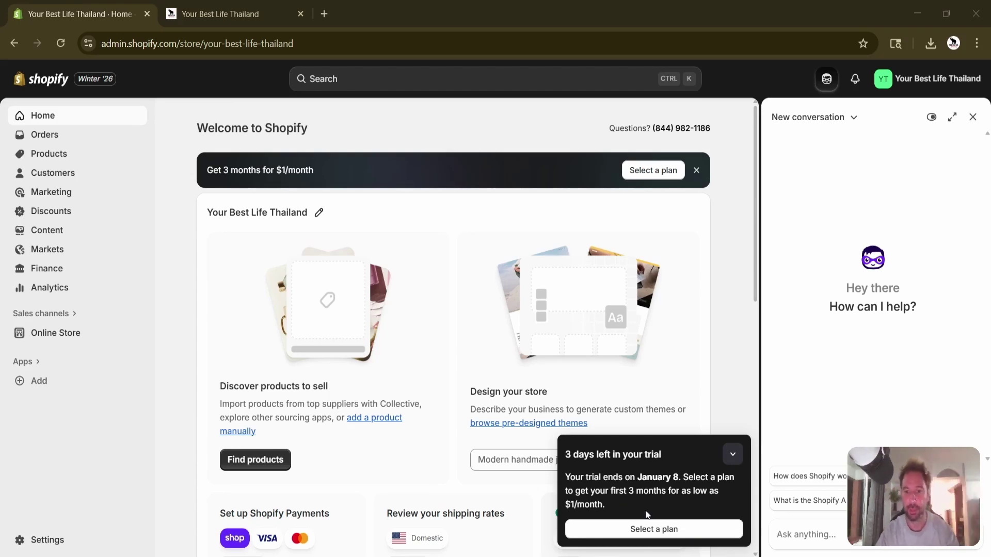
{"action": "left_click", "coordinate": [732, 457]}
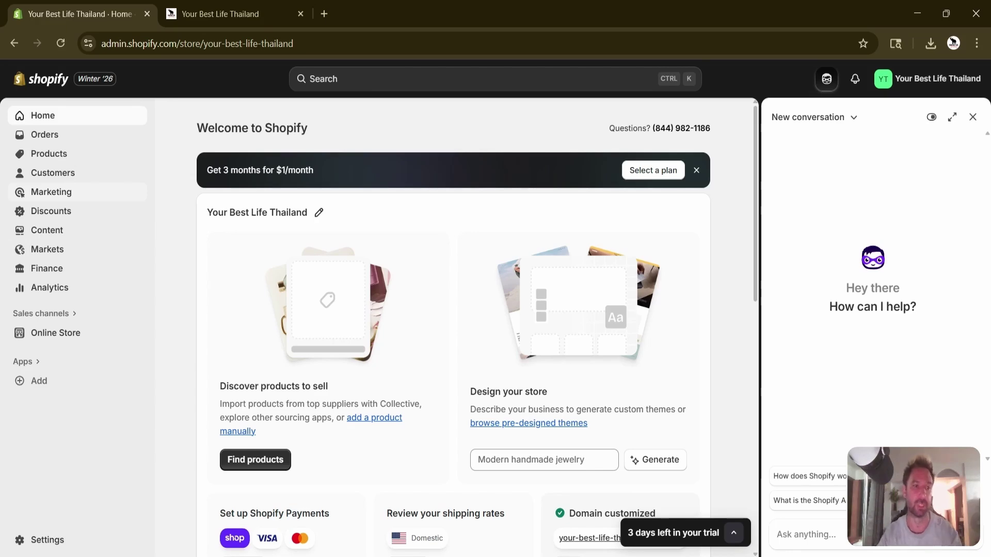
{"action": "scroll", "coordinate": [441, 266], "scroll_direction": "down", "scroll_amount": 1}
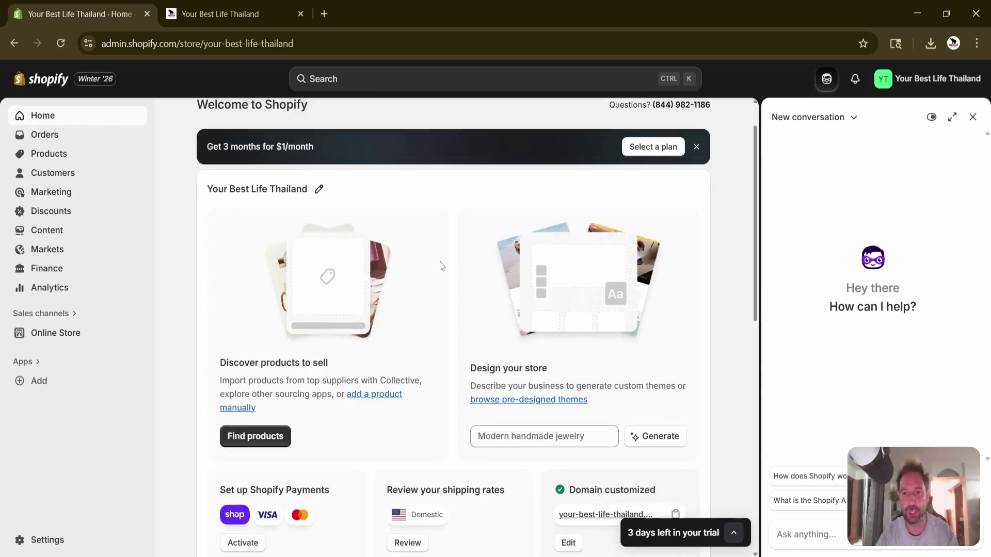
{"action": "scroll", "coordinate": [441, 266], "scroll_direction": "down", "scroll_amount": 10}
{"action": "scroll", "coordinate": [441, 266], "scroll_direction": "up", "scroll_amount": 11}
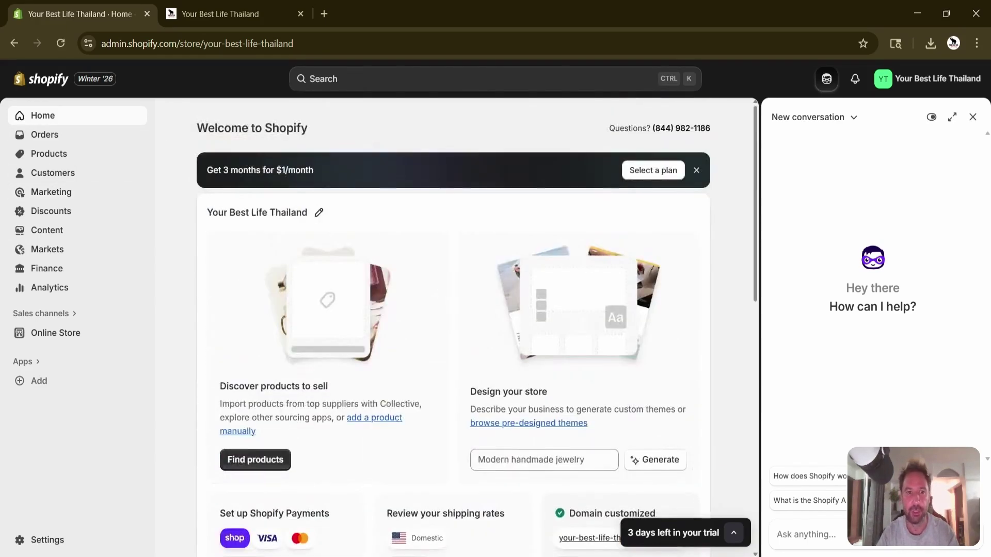
{"action": "scroll", "coordinate": [453, 325], "scroll_direction": "down", "scroll_amount": 10}
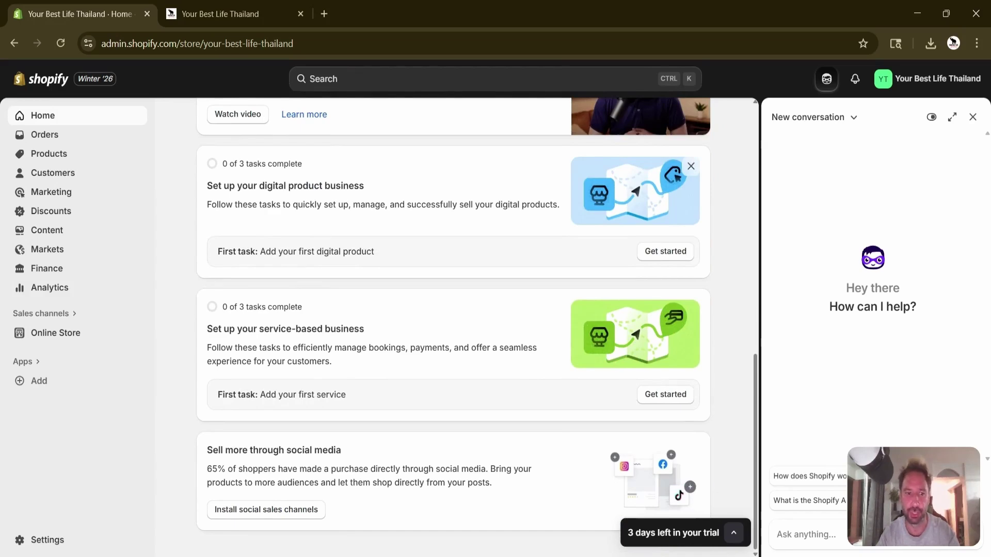
{"action": "scroll", "coordinate": [453, 325], "scroll_direction": "up", "scroll_amount": 10}
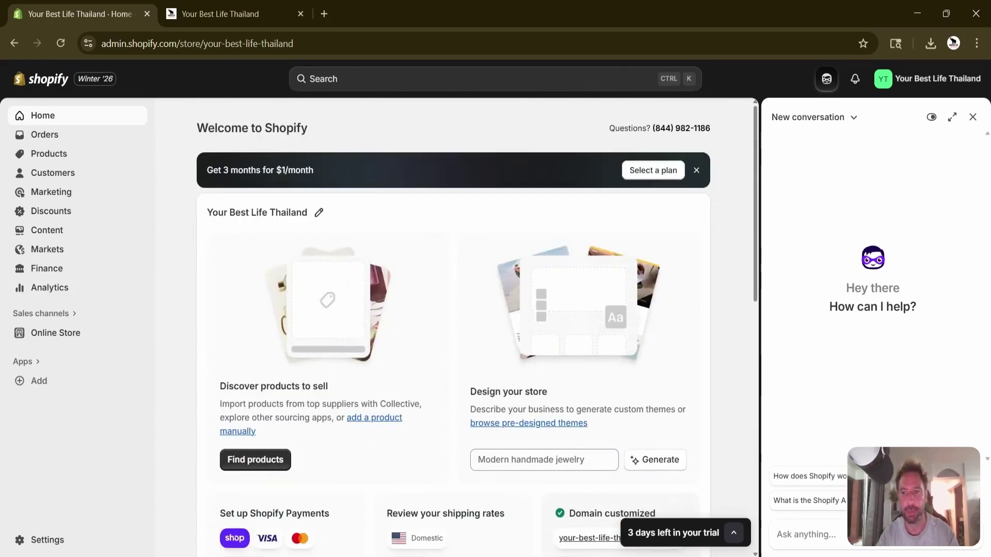
Browse the Orders, Drafts and Abandoned checkouts pages, all still empty.
{"action": "left_click", "coordinate": [82, 141]}
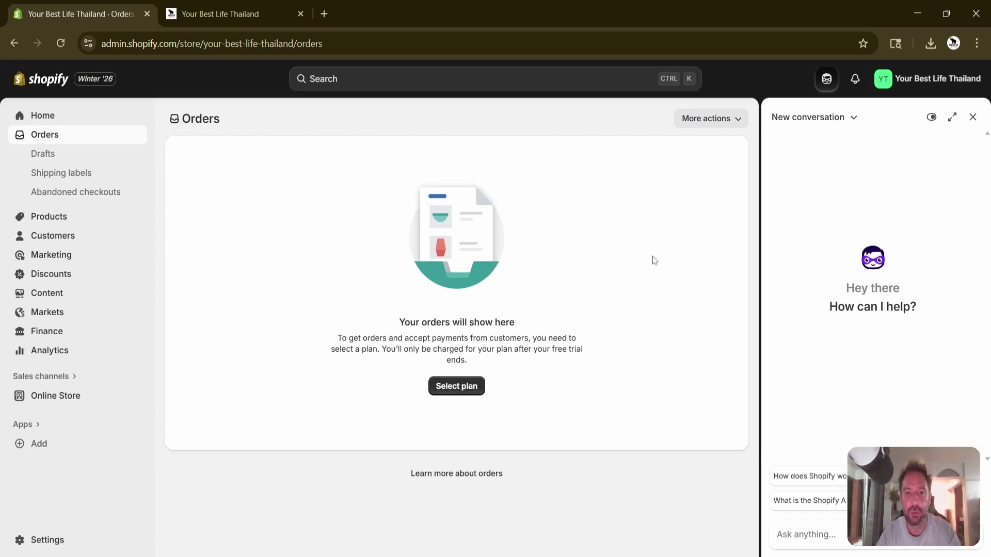
{"action": "left_click", "coordinate": [69, 155]}
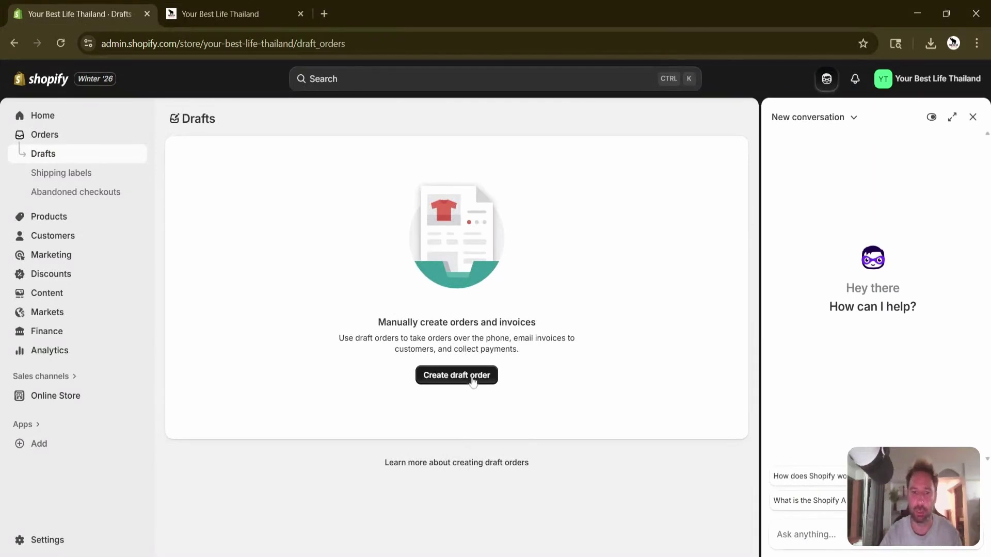
{"action": "left_click", "coordinate": [93, 192]}
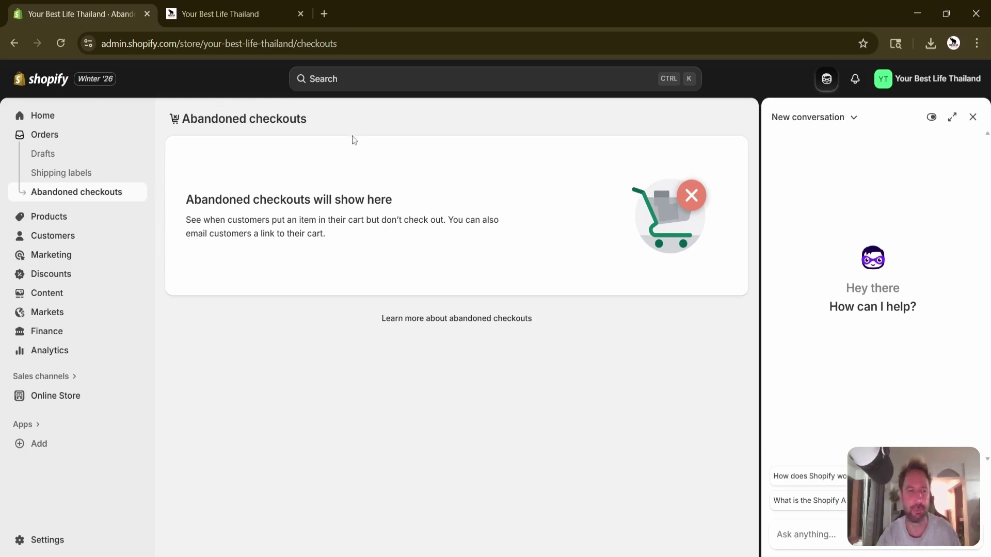
Open the Shipping labels page under Orders.
{"action": "left_click", "coordinate": [80, 176]}
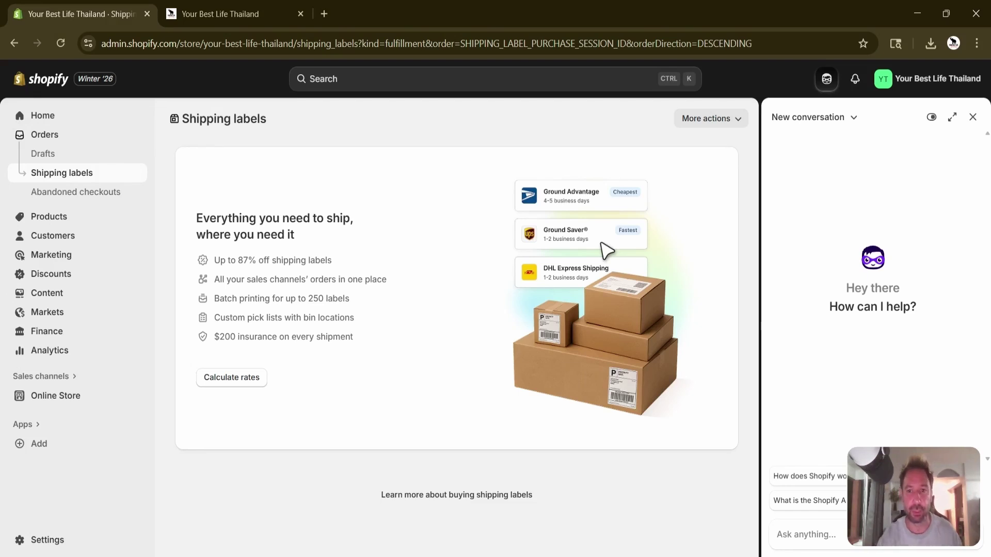
Open the empty Products page from the sidebar.
{"action": "left_click", "coordinate": [77, 221]}
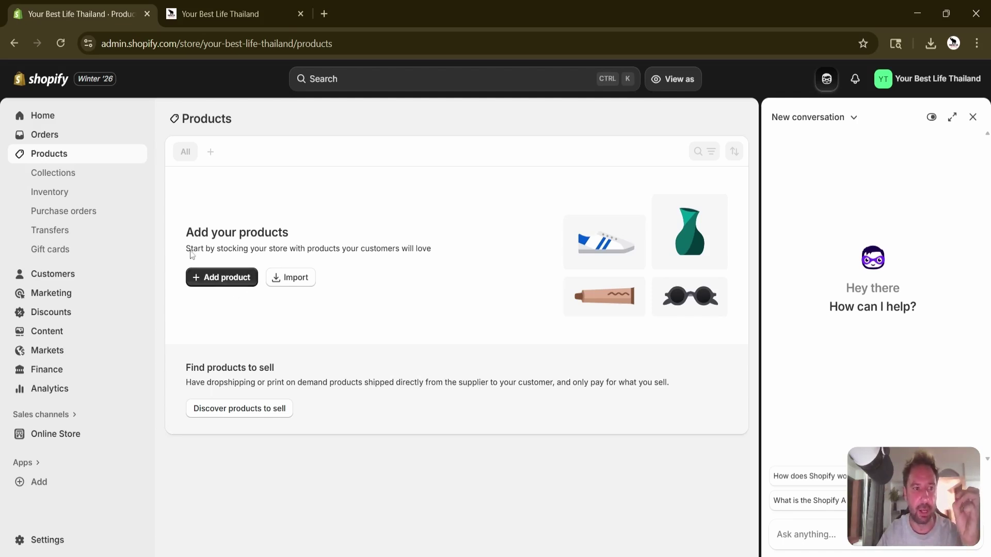
Browse Collections, Inventory, Purchase orders, Transfers and Gift cards, then return to Products.
{"action": "left_click", "coordinate": [71, 174]}
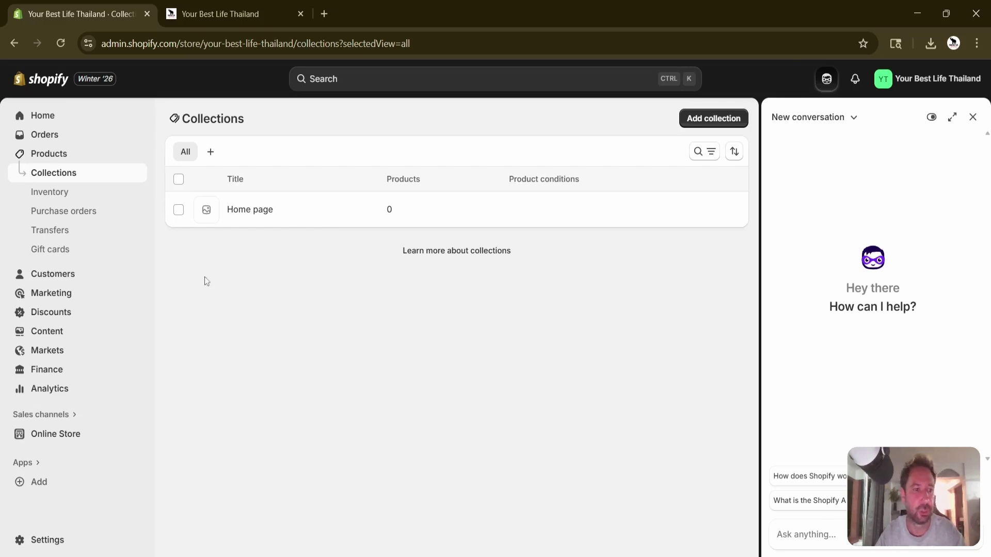
{"action": "left_click", "coordinate": [82, 199]}
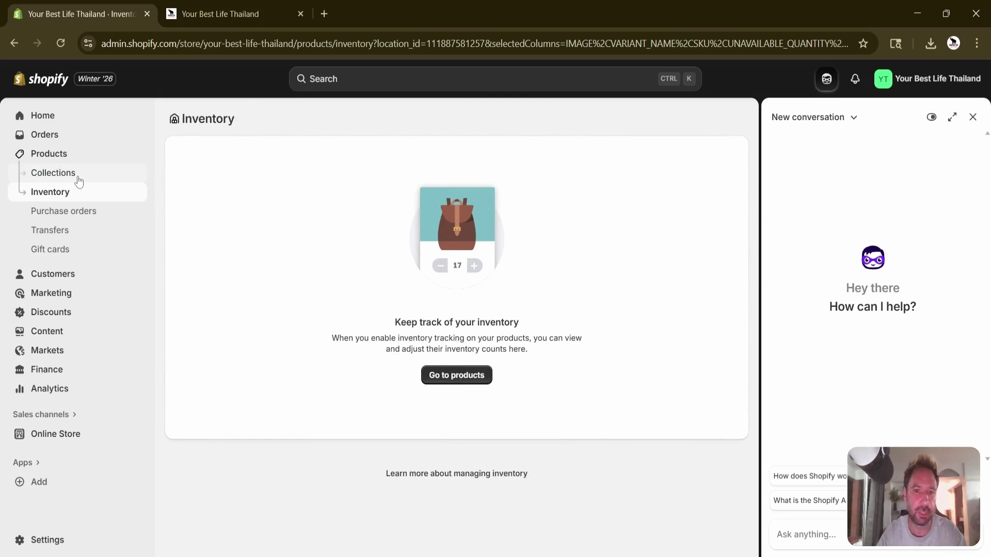
{"action": "left_click", "coordinate": [82, 218]}
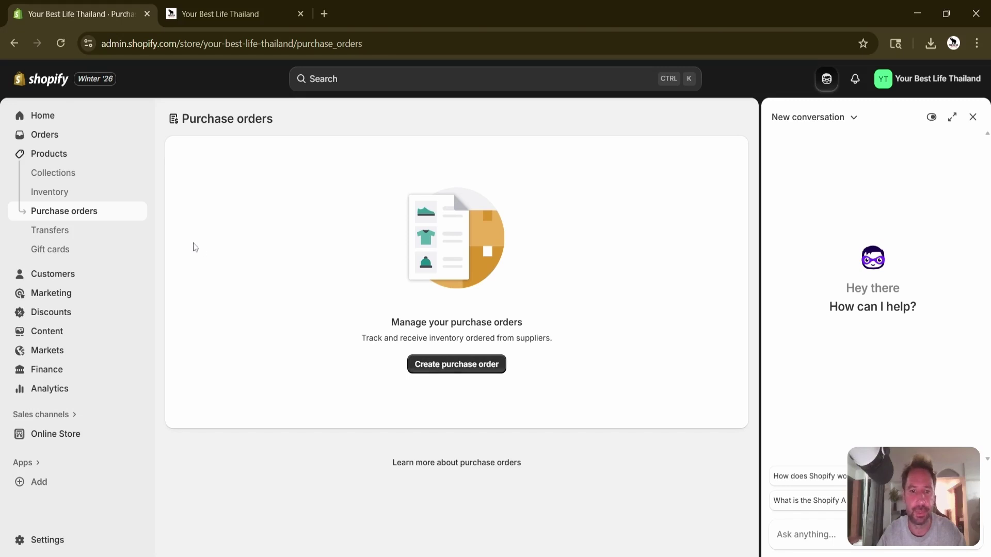
{"action": "left_click", "coordinate": [77, 232]}
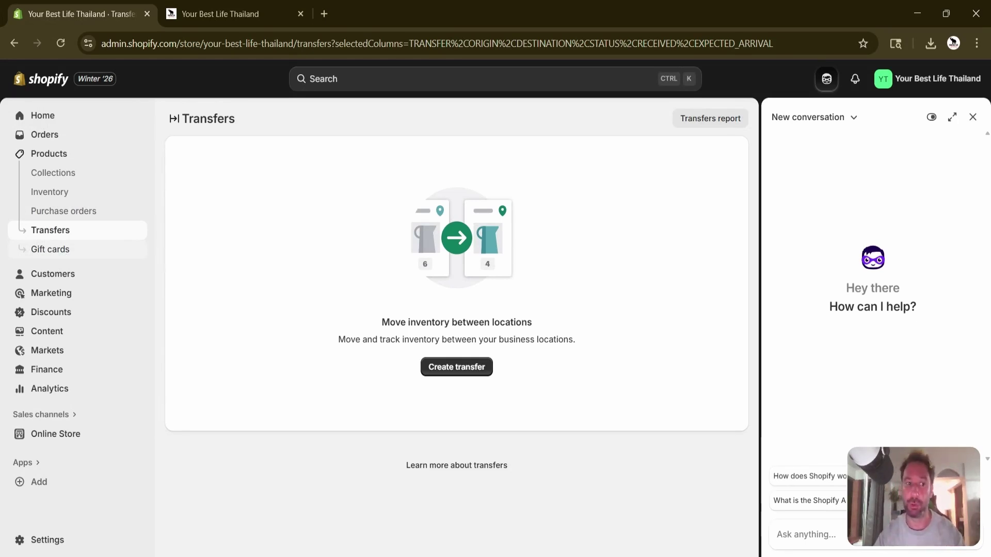
{"action": "left_click", "coordinate": [65, 254]}
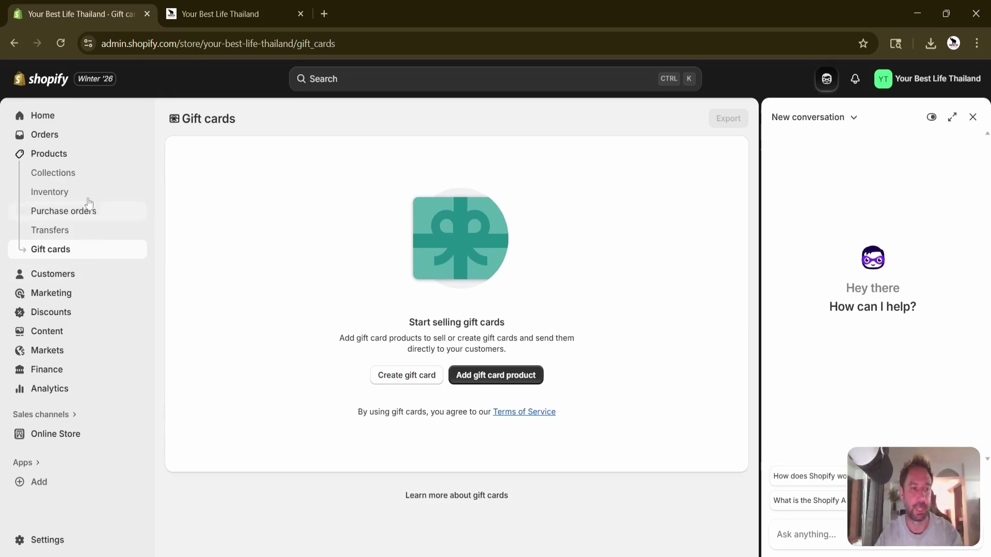
{"action": "left_click", "coordinate": [51, 154]}
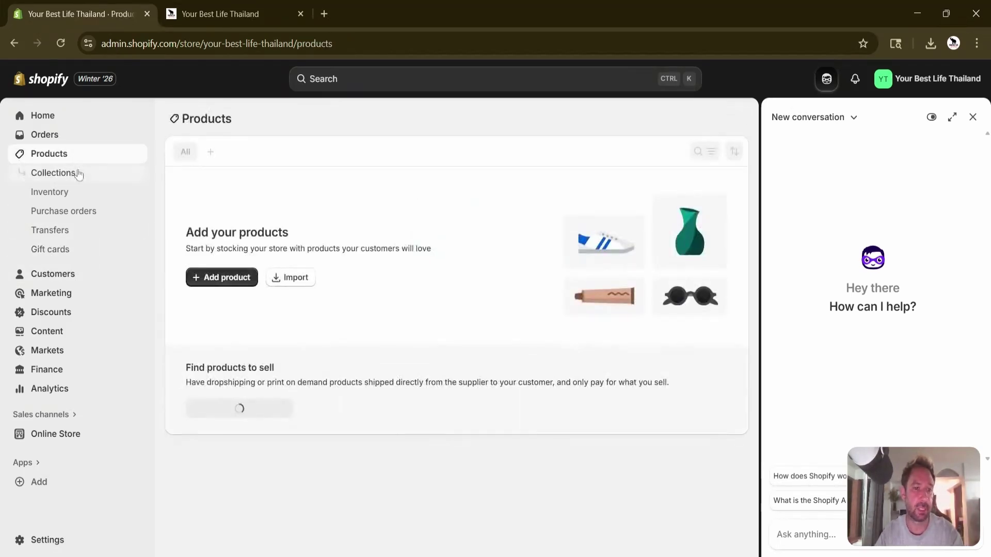
Skim a blank Add product form without saving, then switch to the empty Customers page.
{"action": "left_click", "coordinate": [225, 278]}
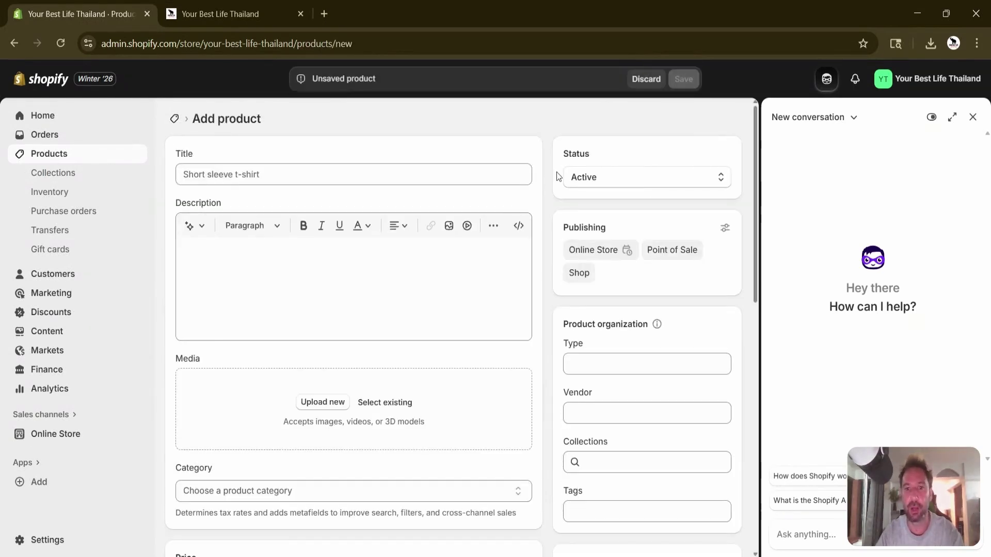
{"action": "scroll", "coordinate": [540, 144], "scroll_direction": "down", "scroll_amount": 10}
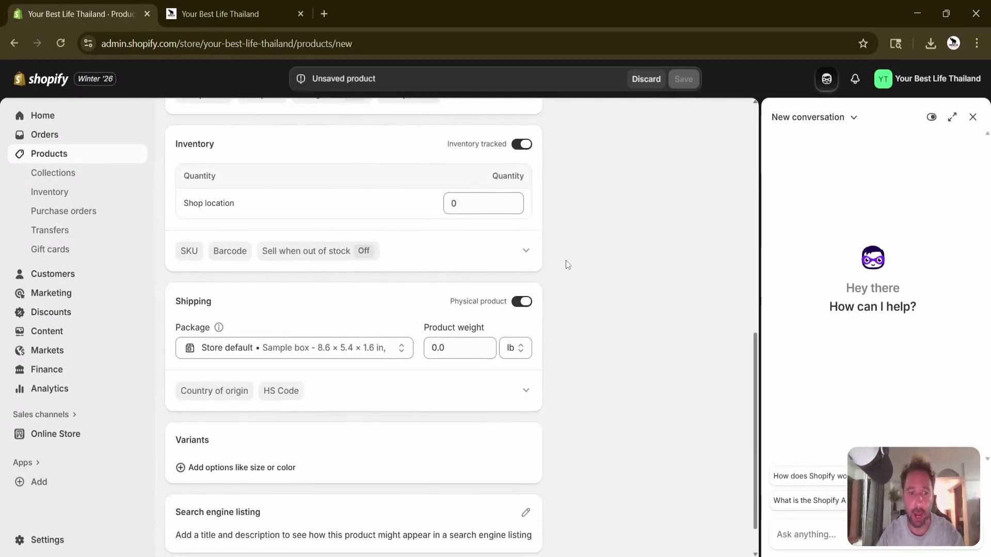
{"action": "scroll", "coordinate": [567, 267], "scroll_direction": "up", "scroll_amount": 7}
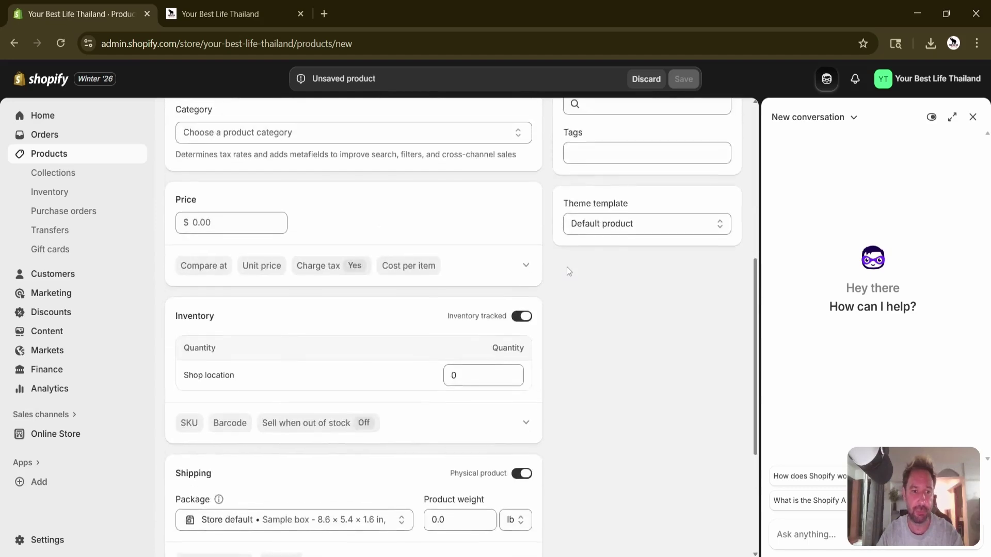
{"action": "scroll", "coordinate": [566, 267], "scroll_direction": "up", "scroll_amount": 4}
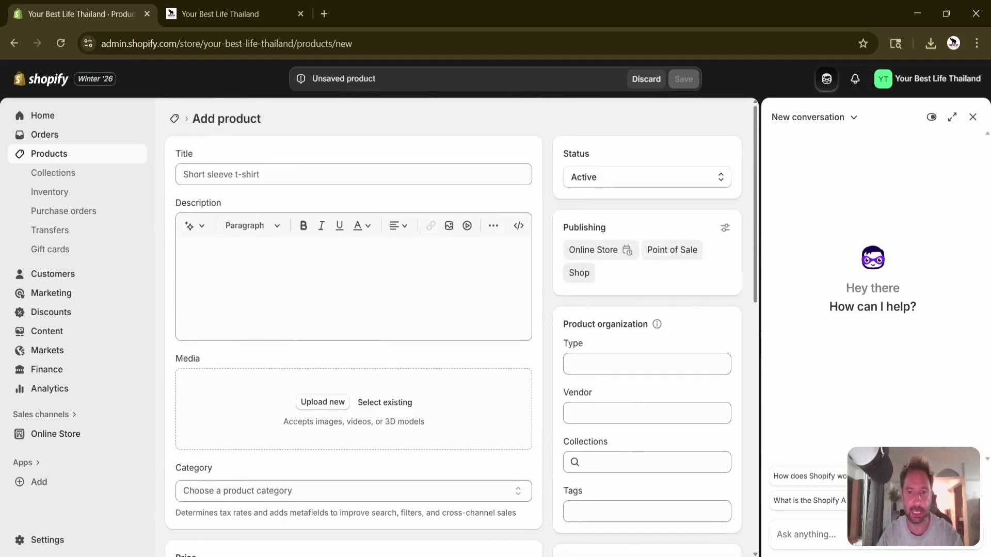
{"action": "scroll", "coordinate": [566, 267], "scroll_direction": "down", "scroll_amount": 7}
{"action": "scroll", "coordinate": [567, 267], "scroll_direction": "up", "scroll_amount": 4}
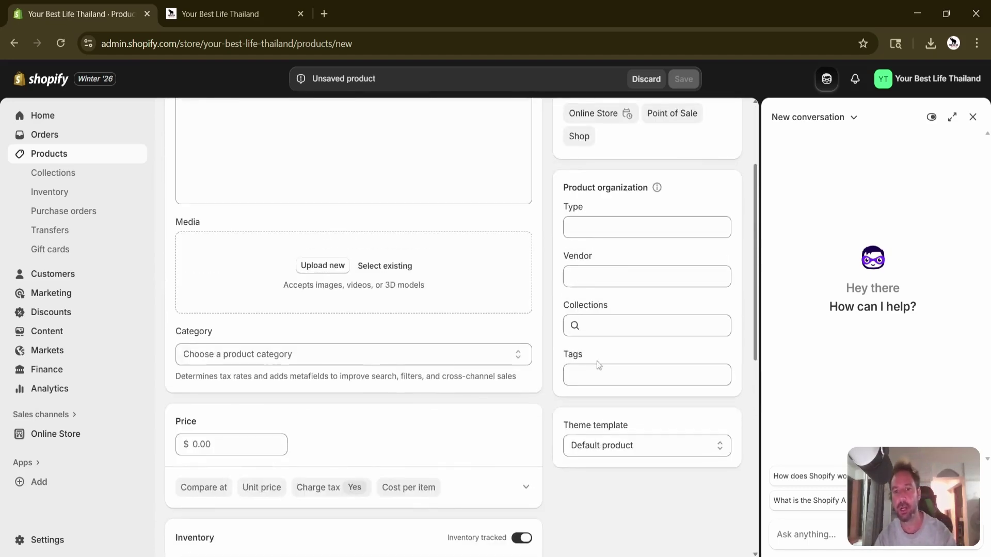
{"action": "scroll", "coordinate": [553, 265], "scroll_direction": "down", "scroll_amount": 4}
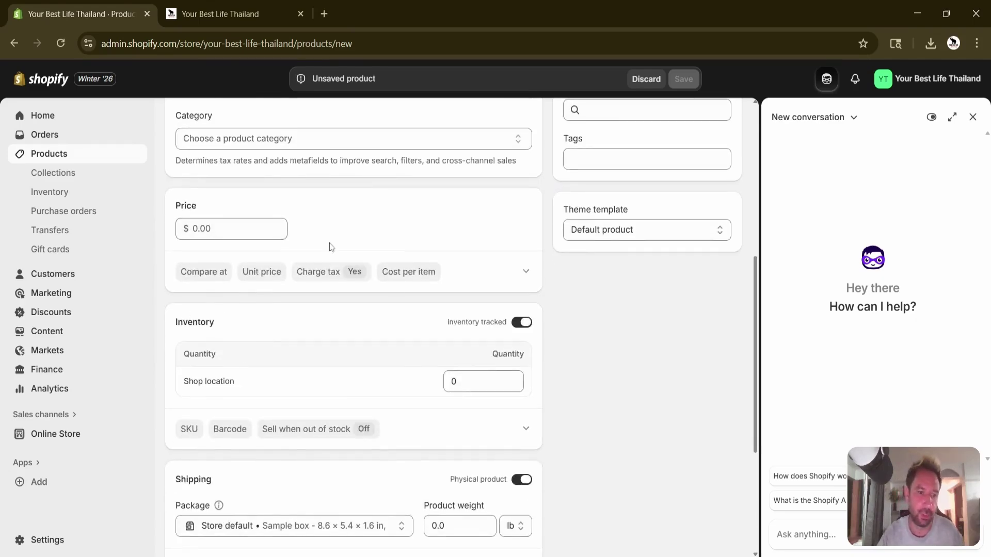
{"action": "scroll", "coordinate": [397, 288], "scroll_direction": "down", "scroll_amount": 3}
{"action": "scroll", "coordinate": [396, 283], "scroll_direction": "up", "scroll_amount": 6}
{"action": "scroll", "coordinate": [395, 284], "scroll_direction": "down", "scroll_amount": 6}
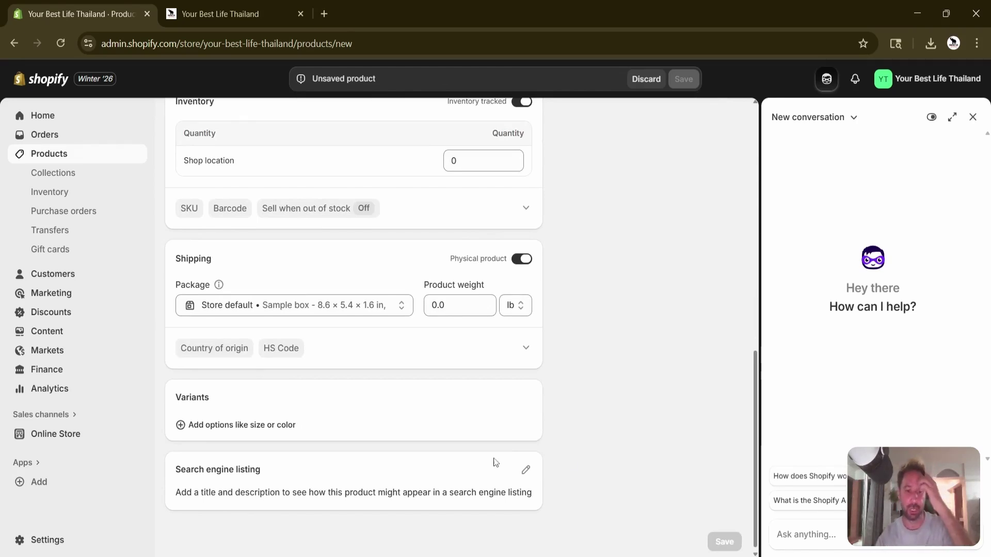
{"action": "scroll", "coordinate": [571, 459], "scroll_direction": "up", "scroll_amount": 10}
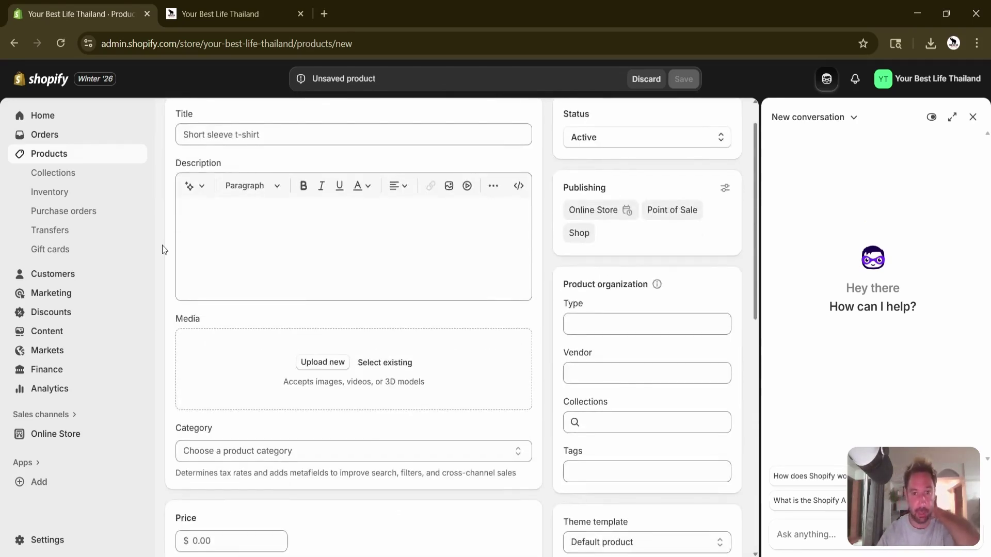
{"action": "scroll", "coordinate": [587, 276], "scroll_direction": "up", "scroll_amount": 1}
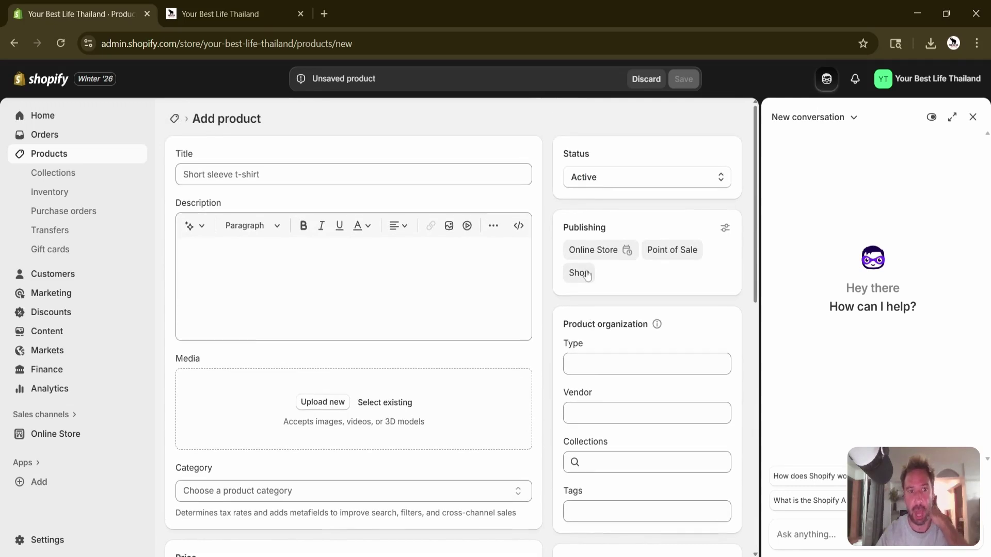
{"action": "left_click", "coordinate": [63, 279]}
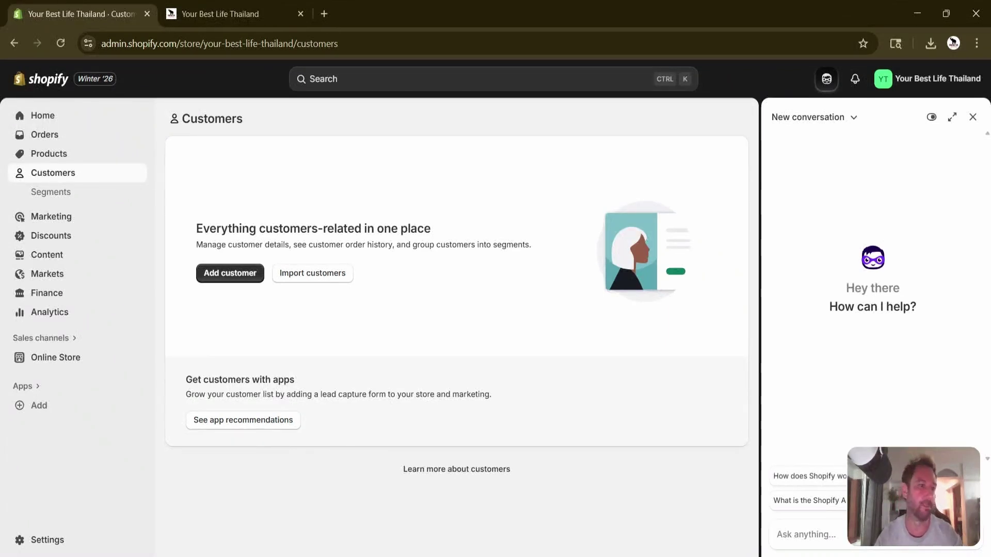
View the five default customer Segments, then the Marketing overview with zero sessions.
{"action": "left_click", "coordinate": [64, 195]}
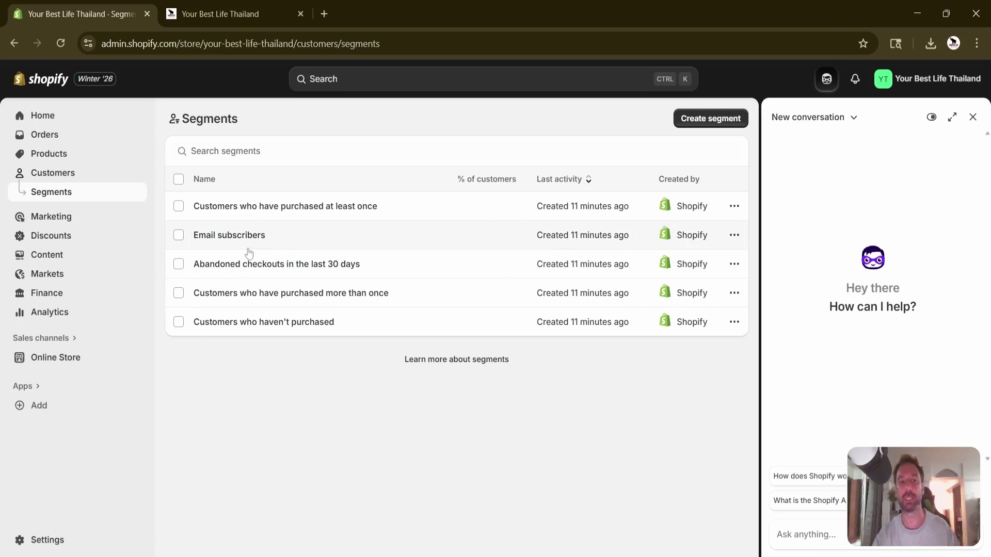
{"action": "left_click", "coordinate": [50, 221]}
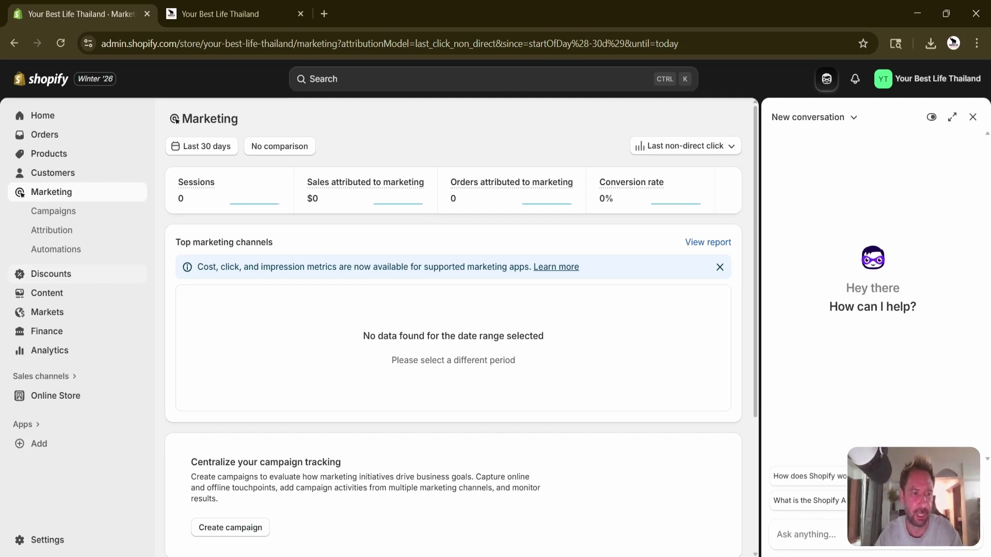
Browse the empty Discounts, Metaobjects and Blog posts pages, ending on the empty Files page.
{"action": "left_click", "coordinate": [101, 276]}
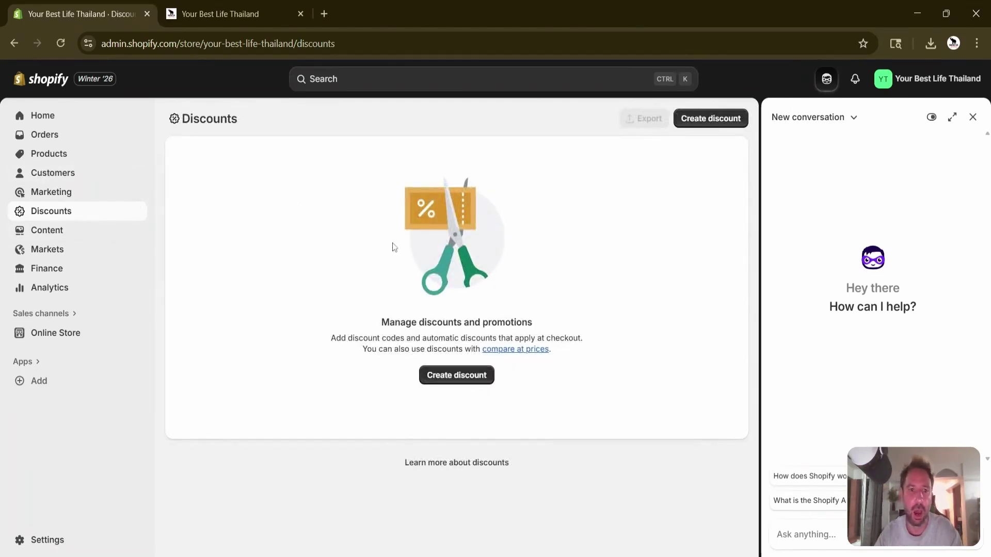
{"action": "left_click", "coordinate": [50, 234]}
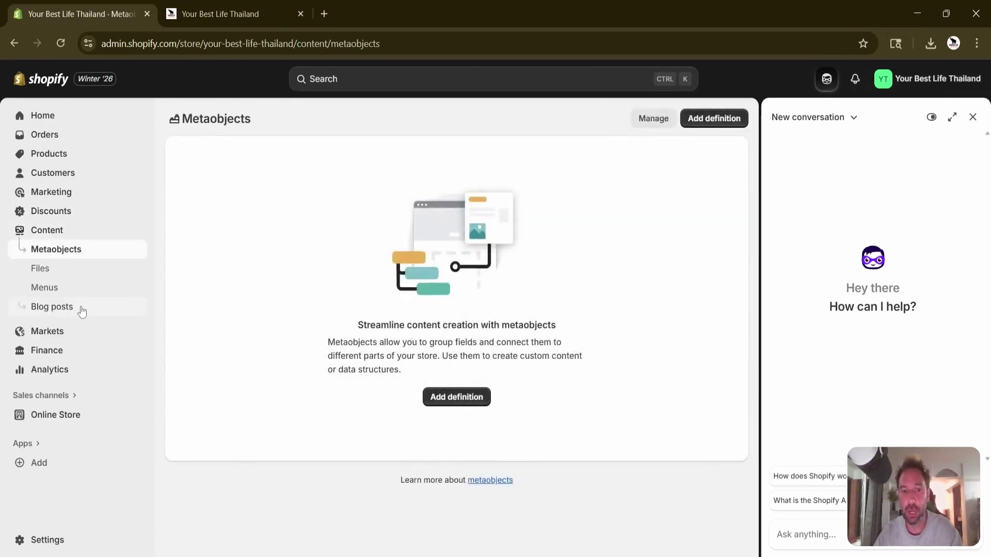
{"action": "left_click", "coordinate": [52, 308]}
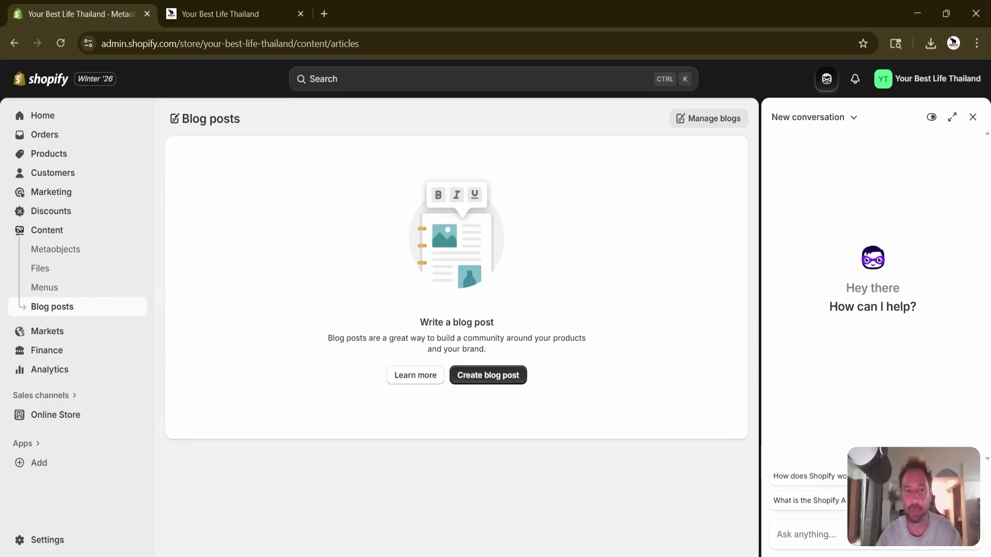
{"action": "left_click", "coordinate": [76, 268]}
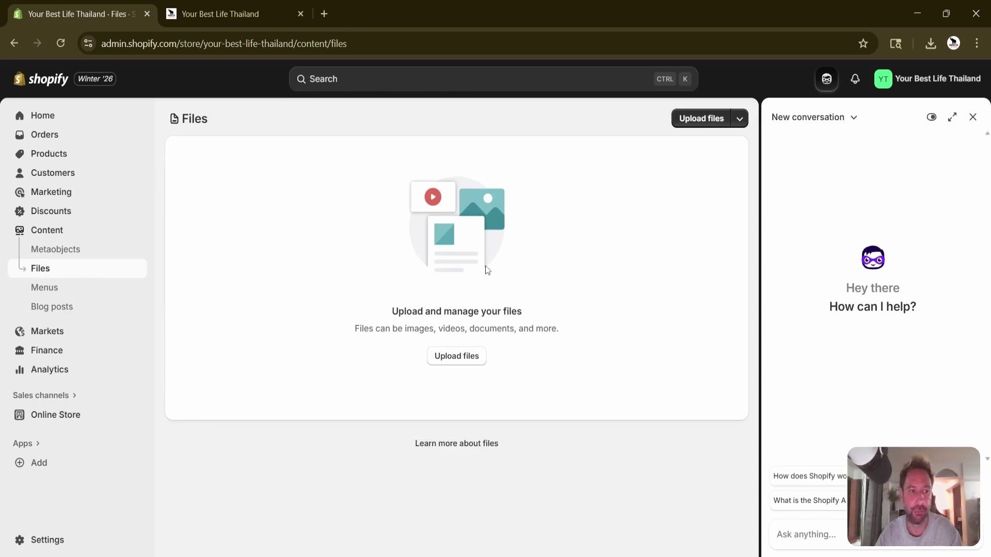
Review the Main, Footer and Customer account menus, then view the active United States market.
{"action": "left_click", "coordinate": [75, 291]}
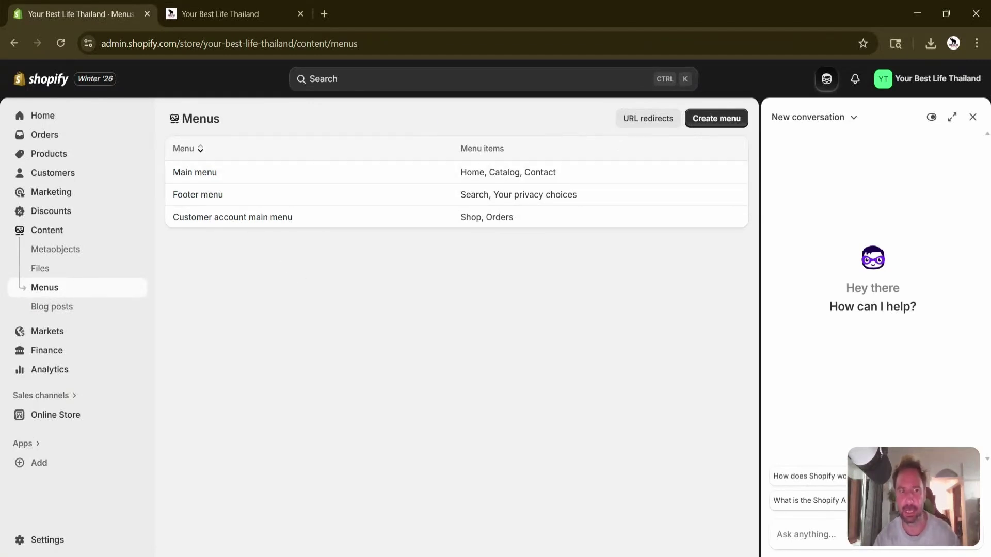
{"action": "left_click", "coordinate": [77, 336]}
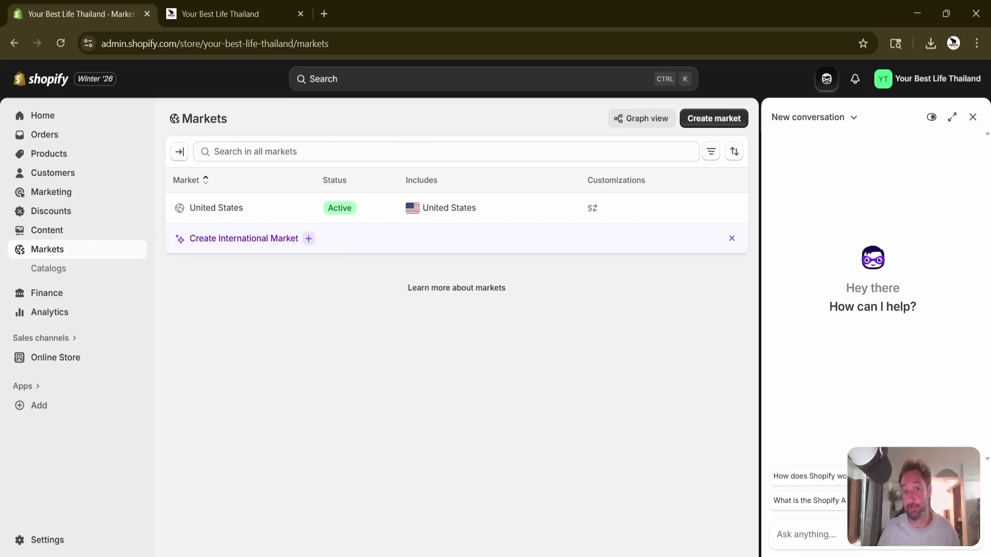
Look over empty Catalogs and the $0.00 Finance balance, then the Shopify Credit cashback offer.
{"action": "left_click", "coordinate": [63, 269]}
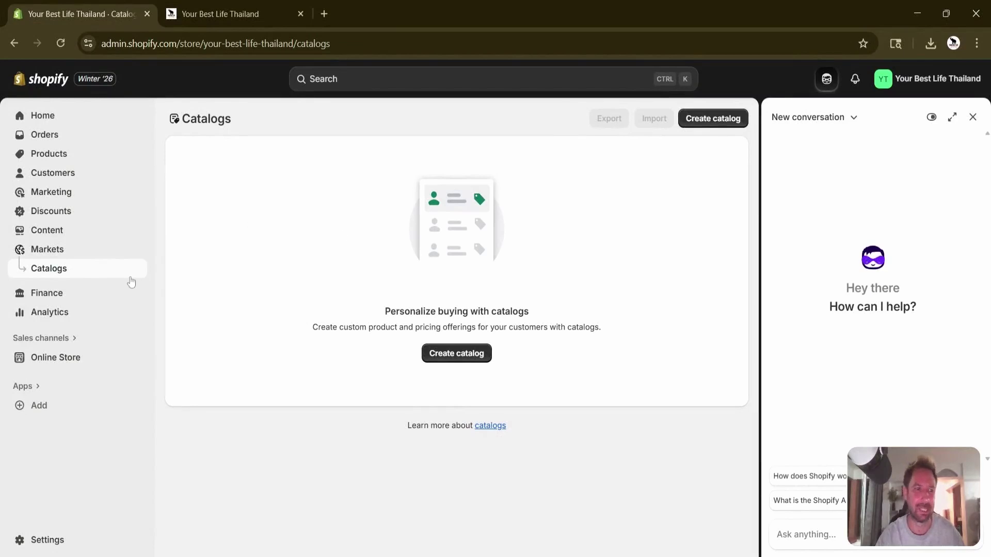
{"action": "left_click", "coordinate": [40, 299]}
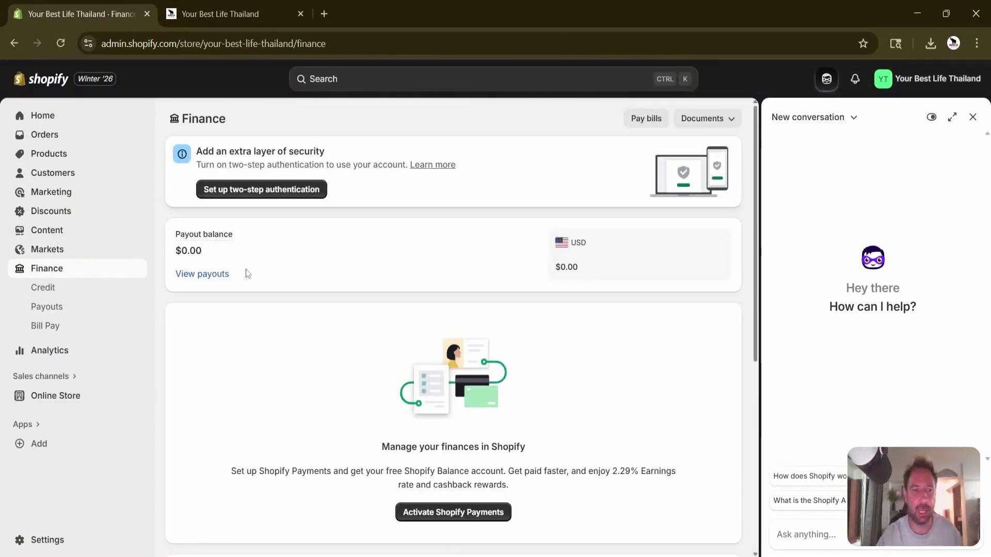
{"action": "scroll", "coordinate": [483, 250], "scroll_direction": "down", "scroll_amount": 5}
{"action": "scroll", "coordinate": [484, 251], "scroll_direction": "up", "scroll_amount": 5}
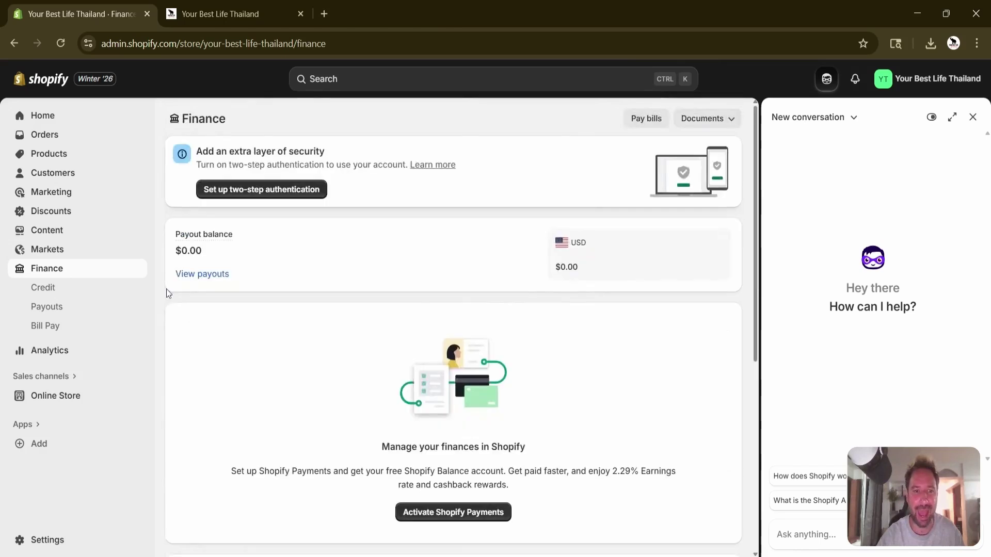
{"action": "left_click", "coordinate": [43, 289]}
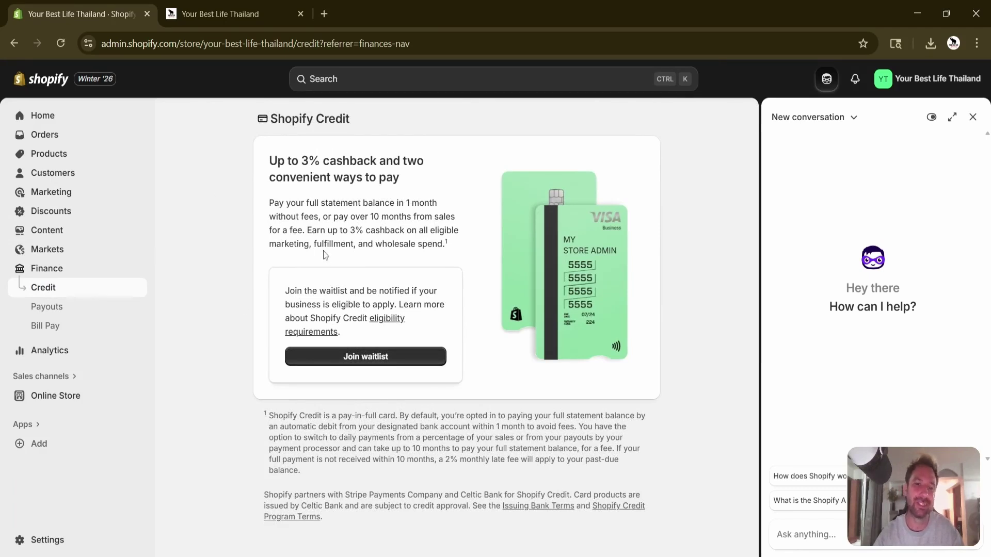
Stop at Payouts, then bring up the install page for Melio's Bill Pay app.
{"action": "left_click", "coordinate": [52, 312]}
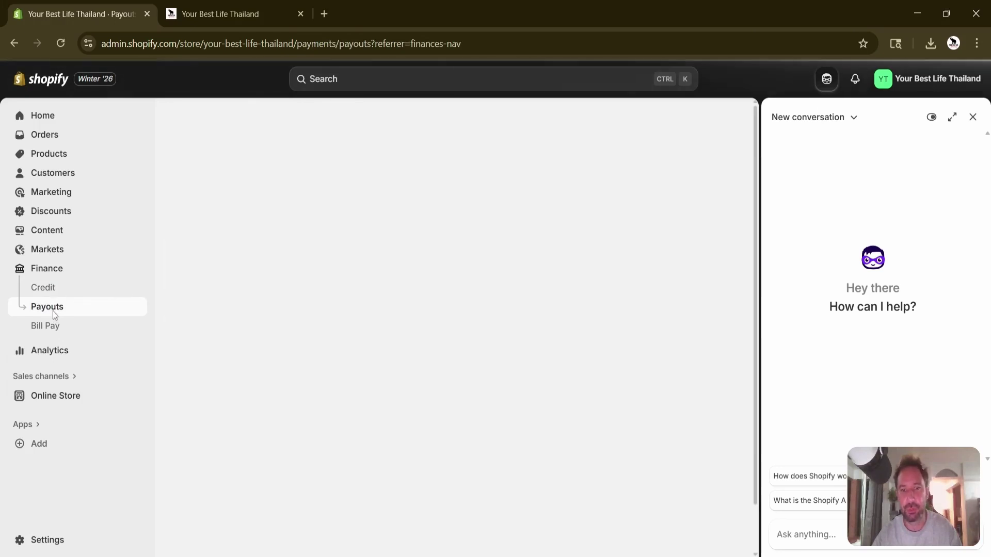
{"action": "scroll", "coordinate": [427, 276], "scroll_direction": "down", "scroll_amount": 1}
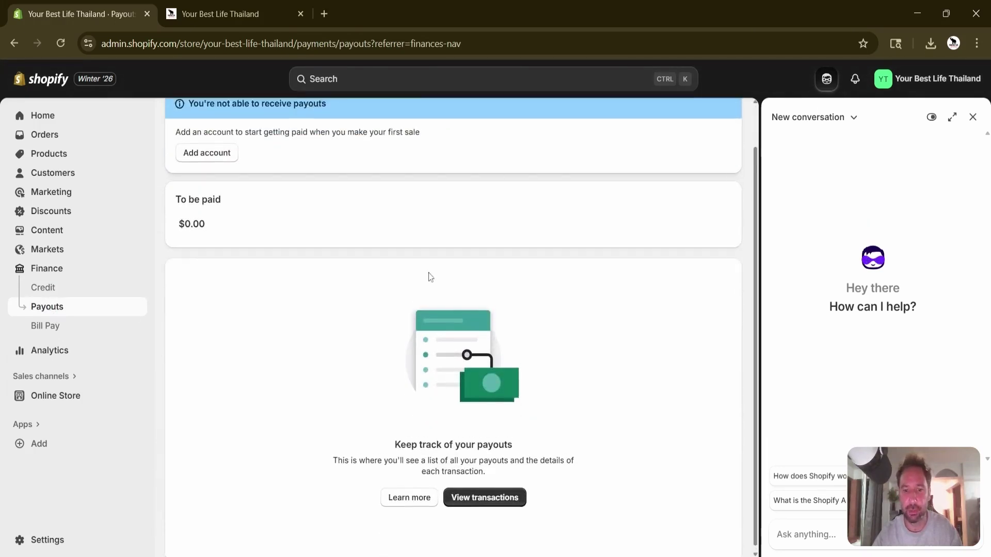
{"action": "scroll", "coordinate": [428, 276], "scroll_direction": "up", "scroll_amount": 1}
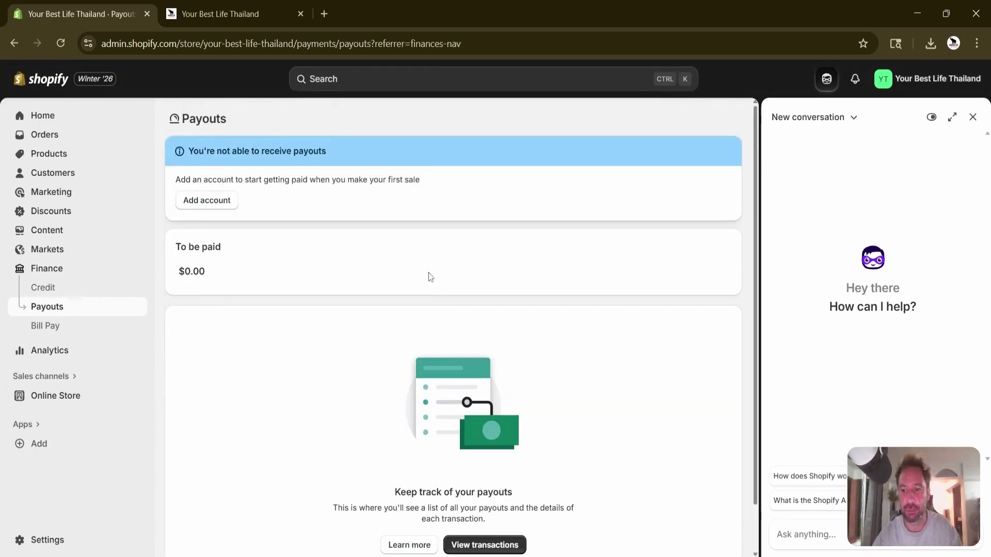
{"action": "left_click", "coordinate": [49, 331]}
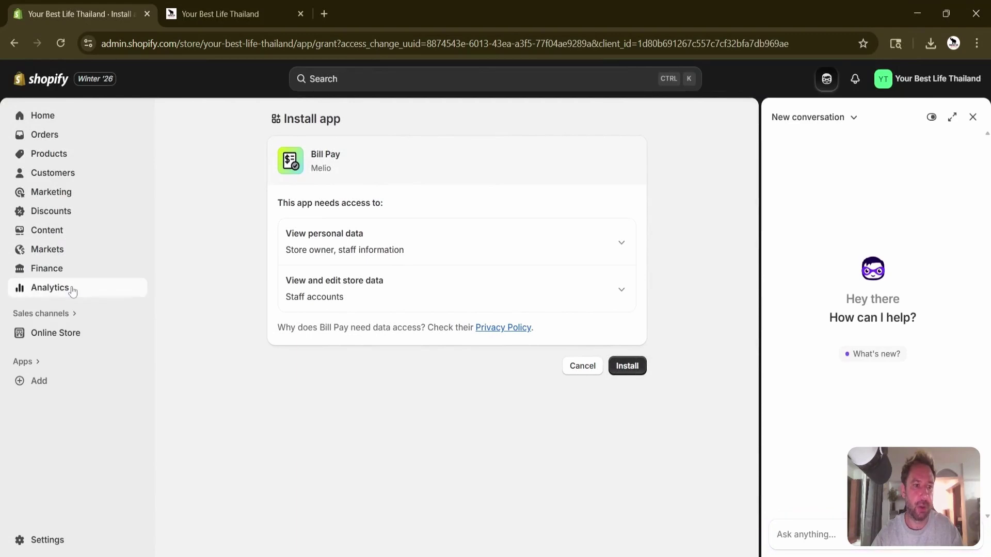
Open Analytics Live View and scroll through its zero visitors, sessions, orders and $0 sales cards.
{"action": "left_click", "coordinate": [73, 292]}
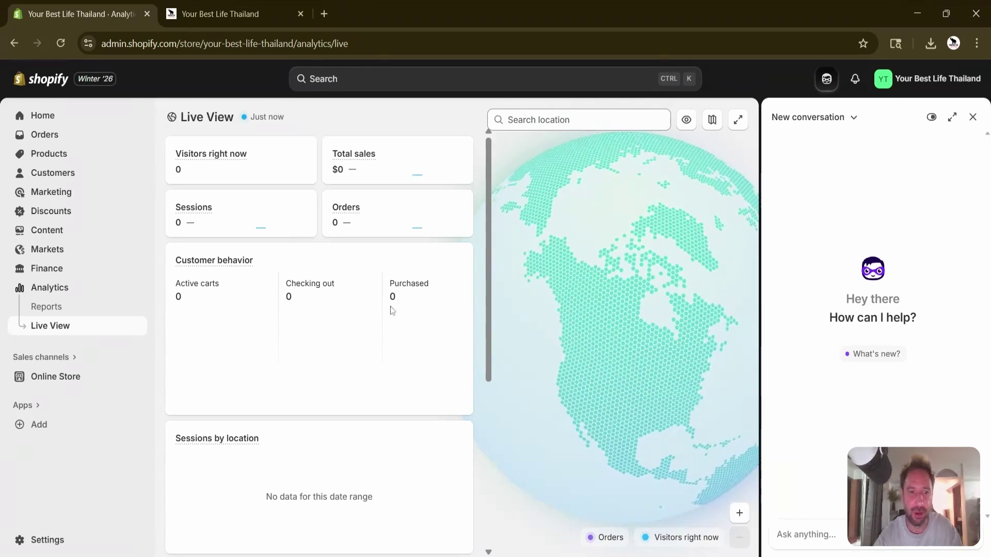
{"action": "scroll", "coordinate": [392, 308], "scroll_direction": "down", "scroll_amount": 5}
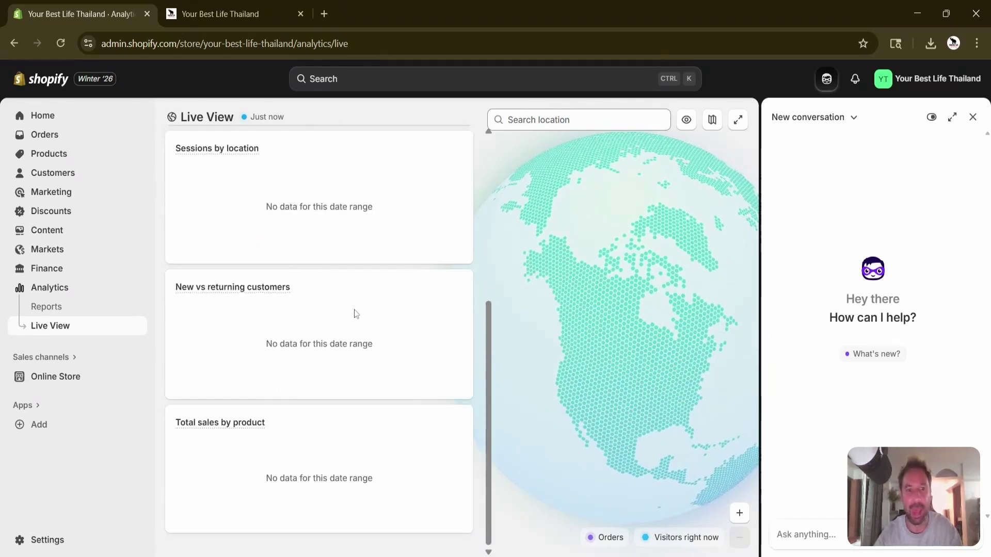
{"action": "scroll", "coordinate": [356, 314], "scroll_direction": "up", "scroll_amount": 5}
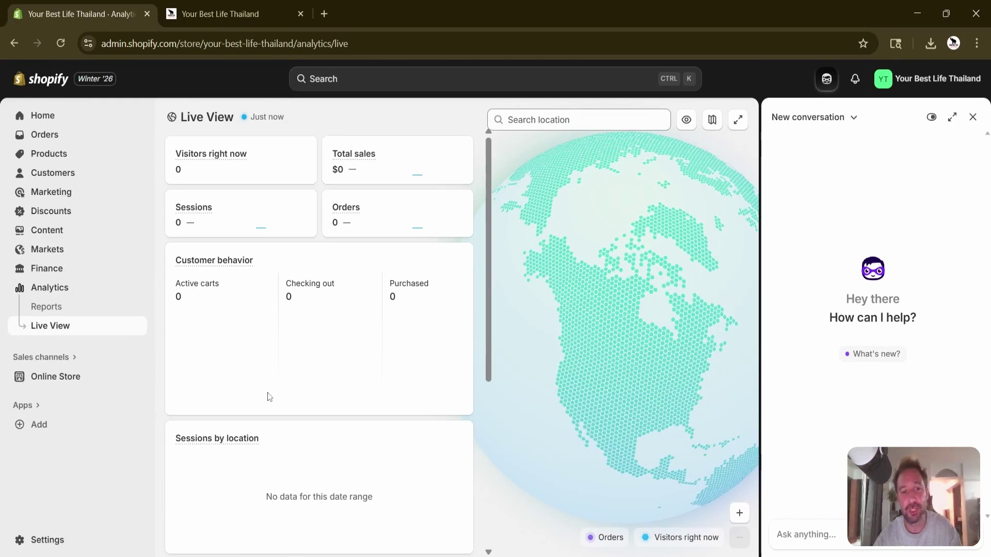
{"action": "scroll", "coordinate": [332, 431], "scroll_direction": "down", "scroll_amount": 5}
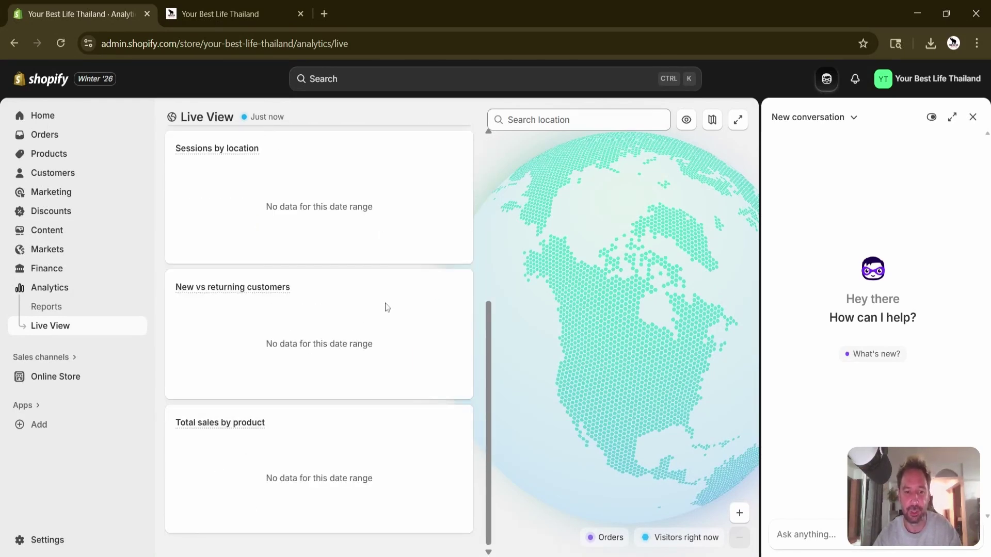
Open Online Store Themes and check that Horizon 3.2.1 is the current theme.
{"action": "left_click", "coordinate": [67, 378]}
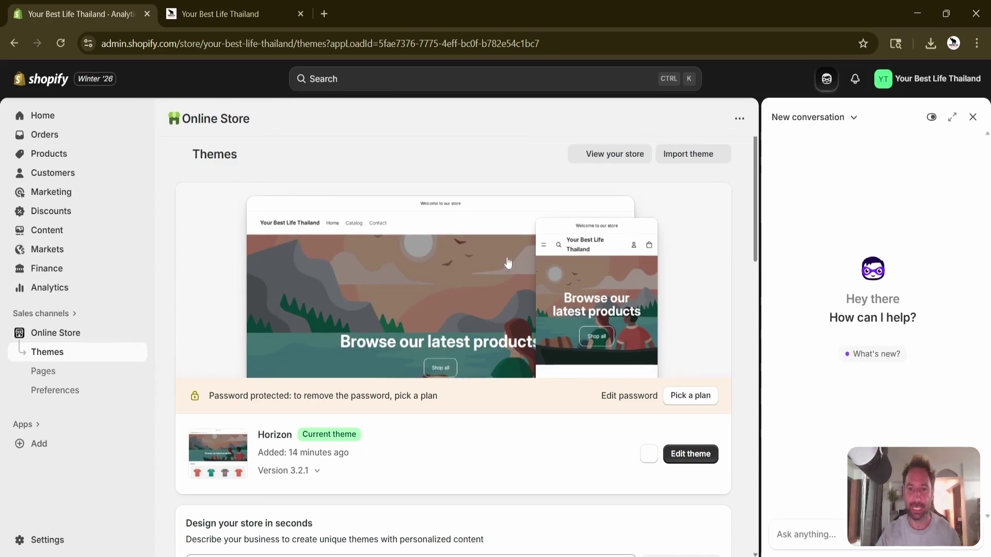
{"action": "scroll", "coordinate": [545, 372], "scroll_direction": "down", "scroll_amount": 4}
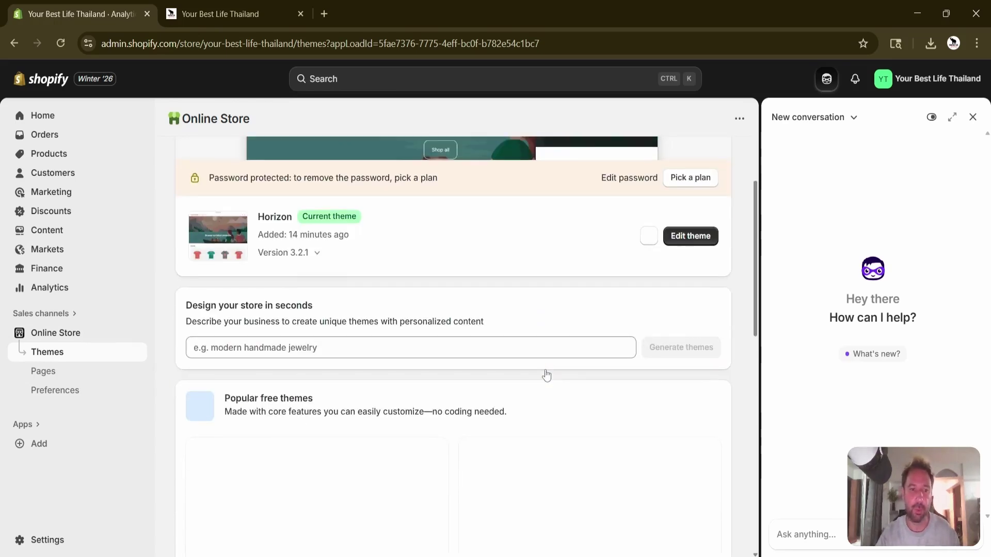
{"action": "scroll", "coordinate": [544, 373], "scroll_direction": "up", "scroll_amount": 2}
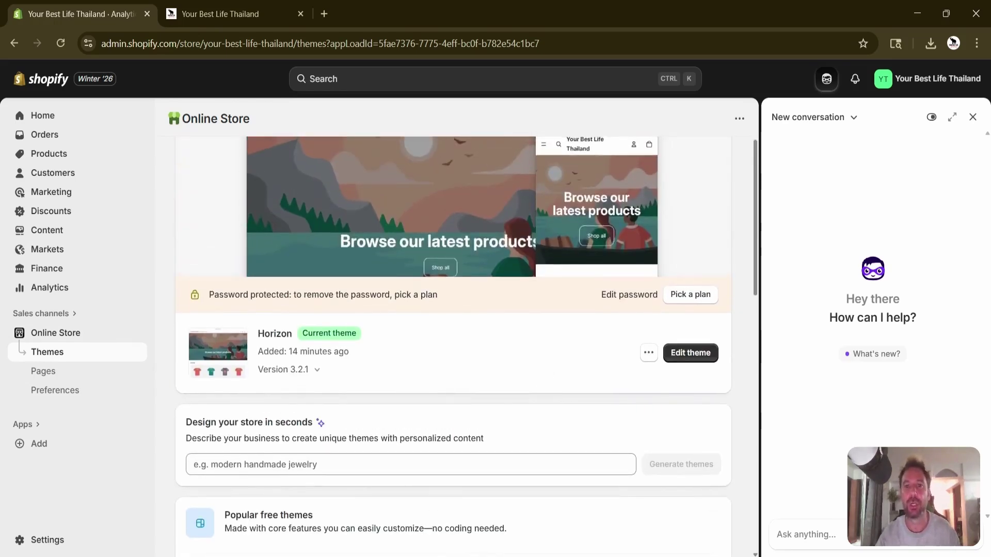
{"action": "scroll", "coordinate": [546, 375], "scroll_direction": "up", "scroll_amount": 2}
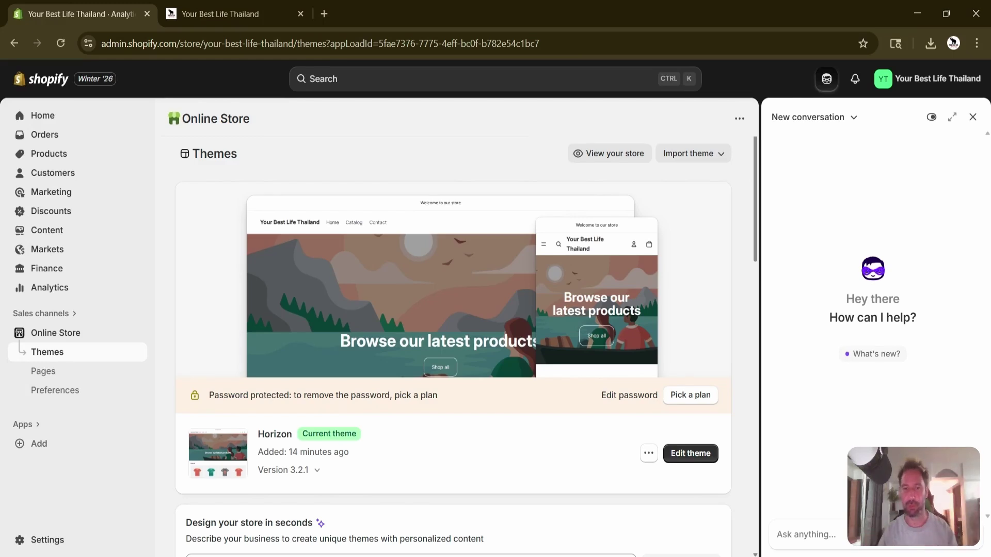
Open Online Store Preferences and scroll through its password, SEO and redirection sections.
{"action": "left_click", "coordinate": [82, 376]}
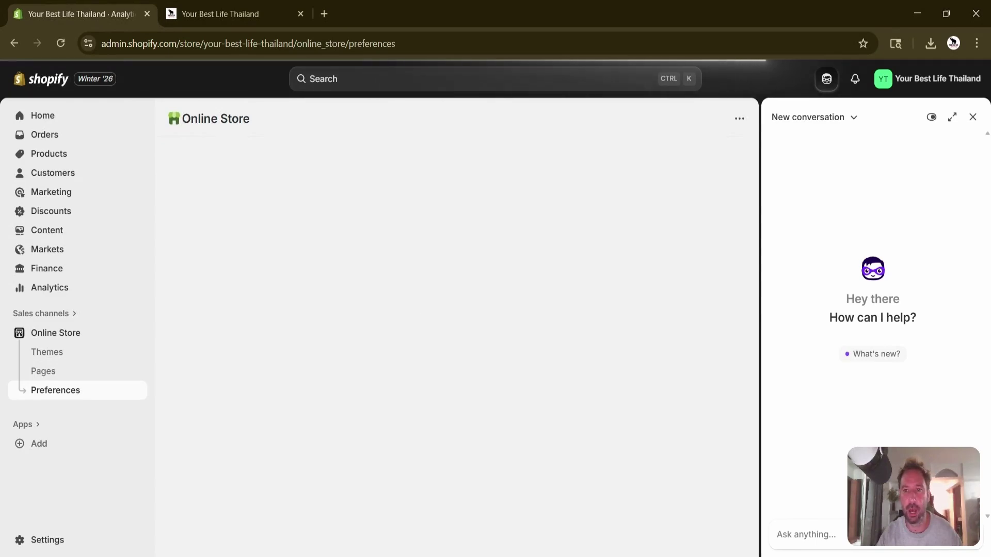
{"action": "scroll", "coordinate": [422, 319], "scroll_direction": "down", "scroll_amount": 2}
{"action": "scroll", "coordinate": [453, 325], "scroll_direction": "down", "scroll_amount": 10}
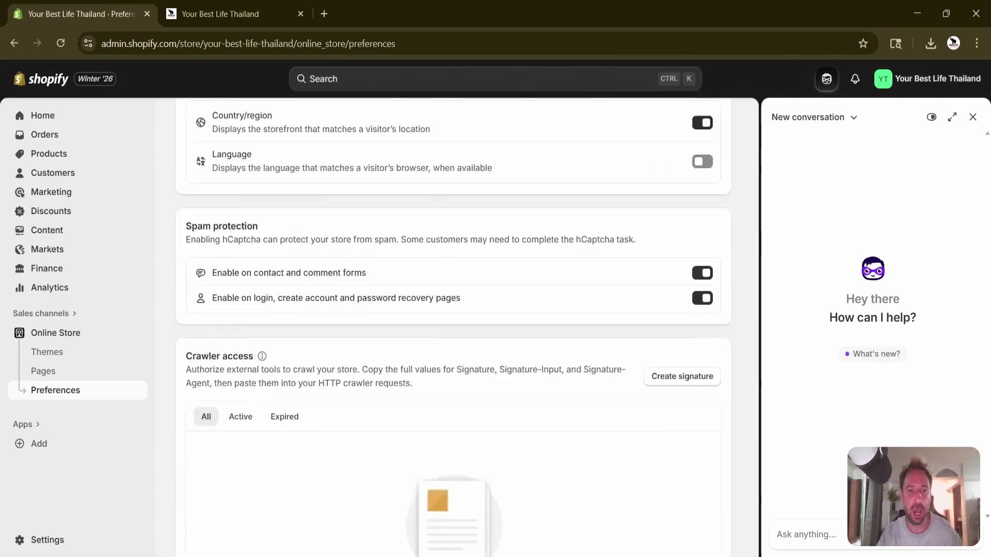
{"action": "scroll", "coordinate": [453, 325], "scroll_direction": "up", "scroll_amount": 15}
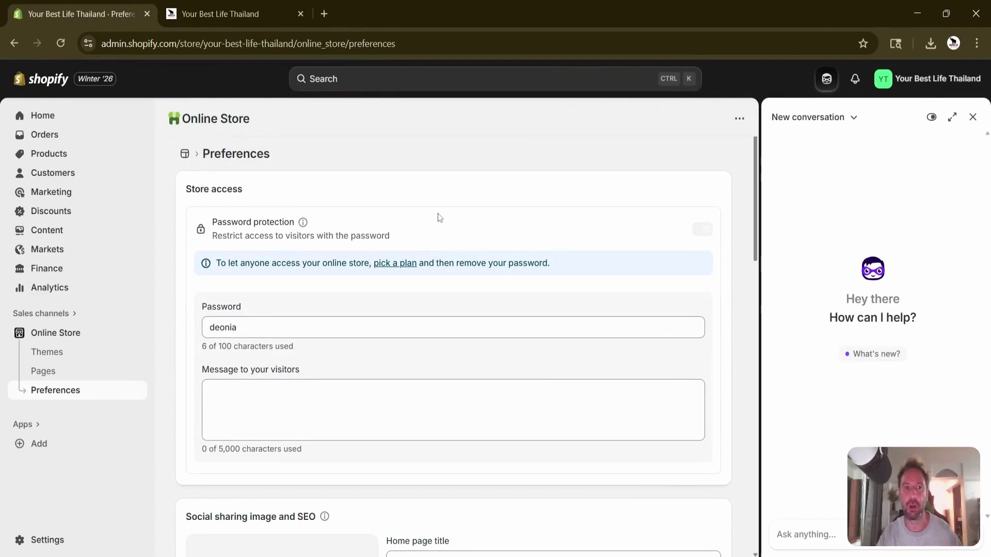
{"action": "scroll", "coordinate": [439, 217], "scroll_direction": "down", "scroll_amount": 10}
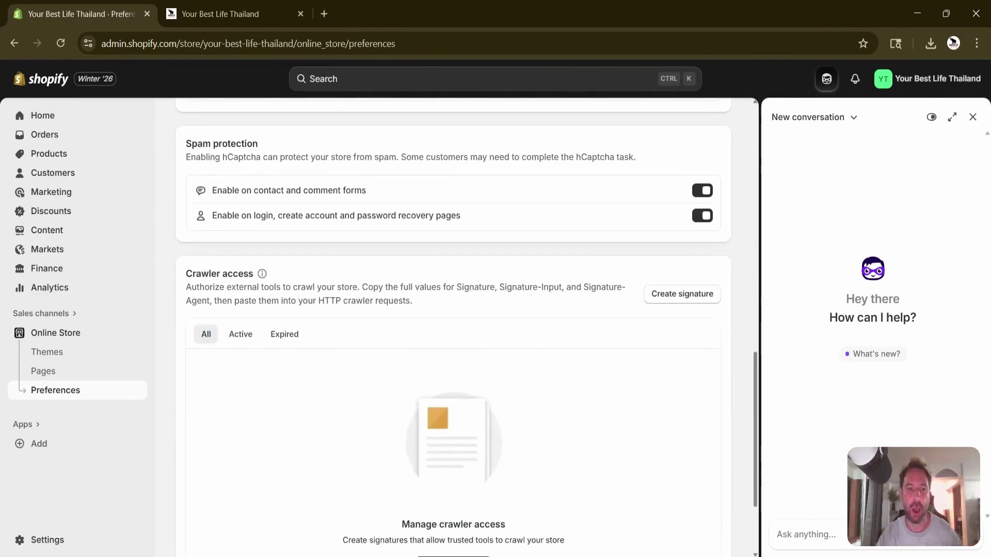
{"action": "scroll", "coordinate": [439, 217], "scroll_direction": "up", "scroll_amount": 10}
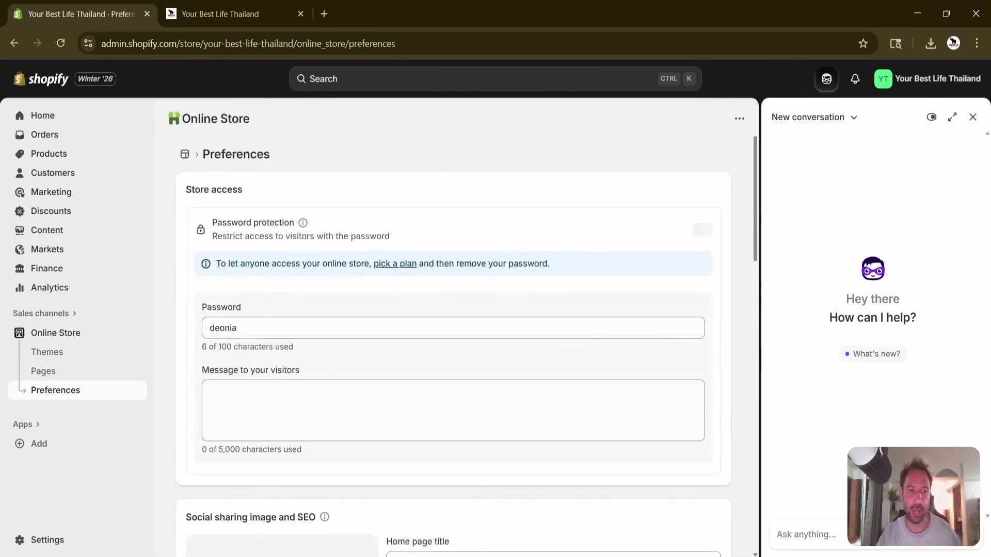
{"action": "scroll", "coordinate": [453, 328], "scroll_direction": "down", "scroll_amount": 6}
{"action": "scroll", "coordinate": [453, 328], "scroll_direction": "up", "scroll_amount": 2}
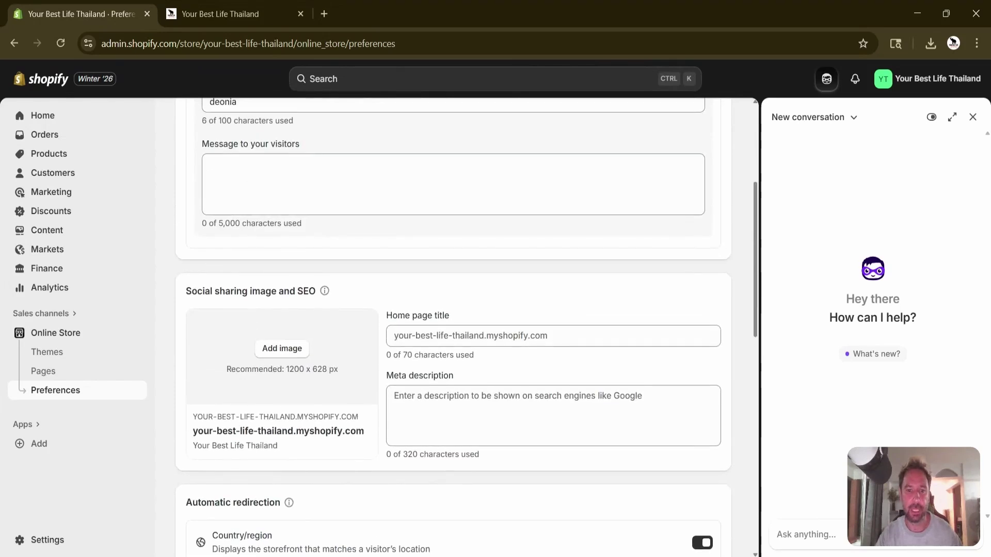
{"action": "scroll", "coordinate": [453, 327], "scroll_direction": "up", "scroll_amount": 4}
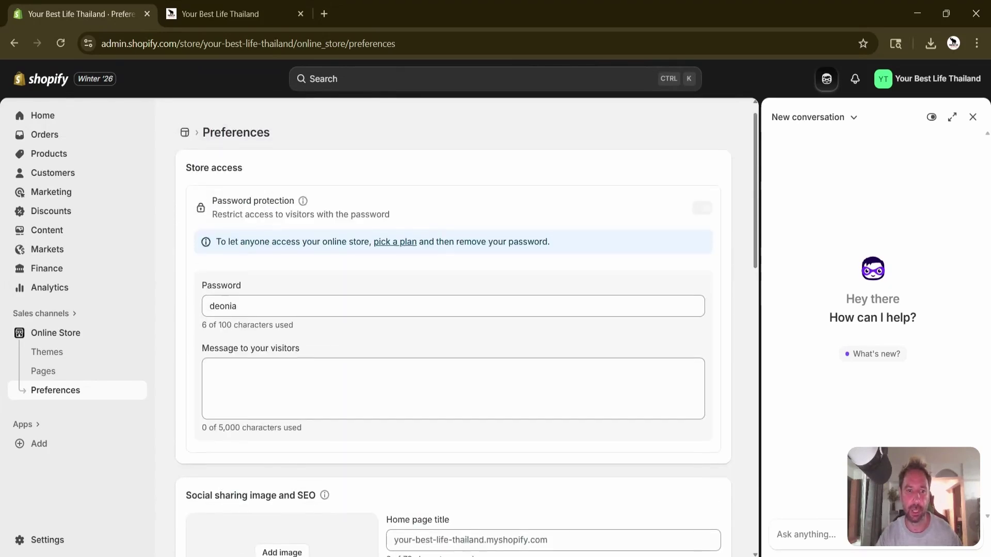
Select the storefront password value and highlight the note about picking a plan.
{"action": "double_click", "coordinate": [223, 307]}
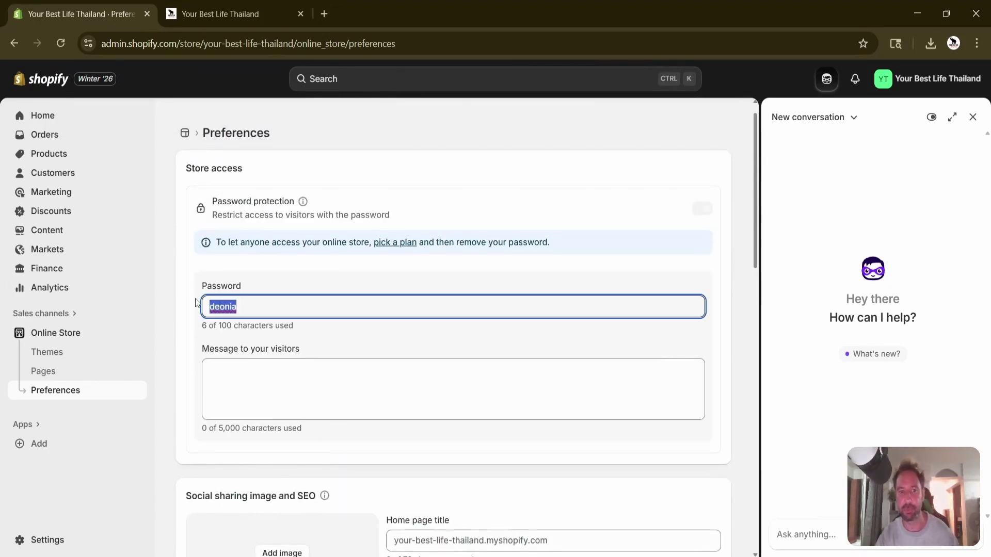
{"action": "scroll", "coordinate": [376, 211], "scroll_direction": "down", "scroll_amount": 1}
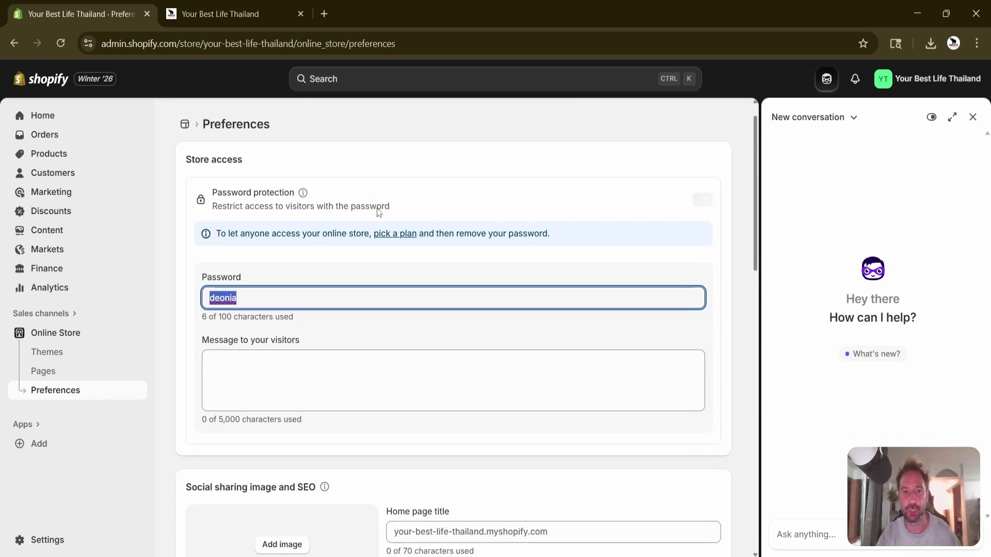
{"action": "left_click_drag", "start_coordinate": [320, 233], "coordinate": [459, 233]}
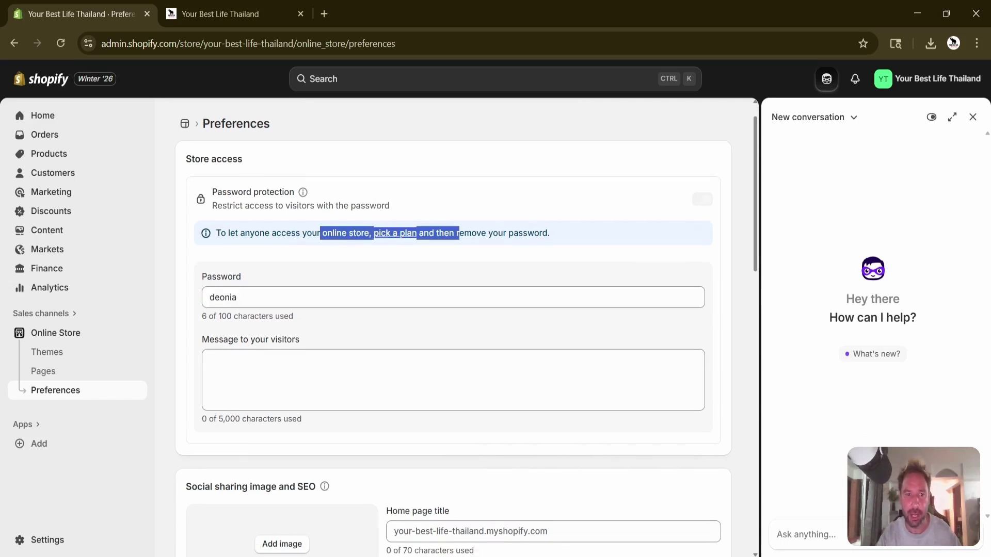
{"action": "scroll", "coordinate": [453, 325], "scroll_direction": "down", "scroll_amount": 7}
Enter 'Your Best Life Thailand - Tours, Accomodations,' as the home page title.
{"action": "left_click", "coordinate": [394, 237]}
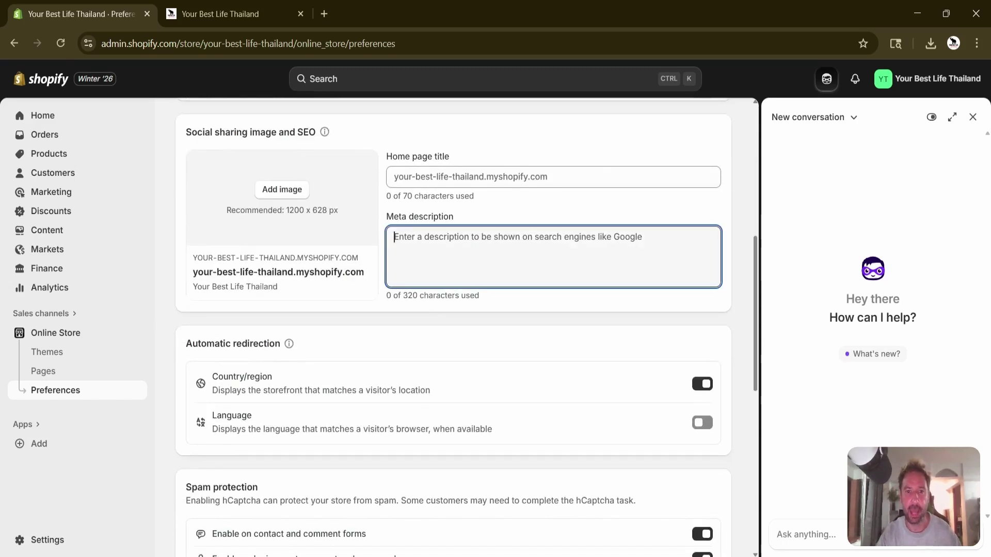
{"action": "left_click_drag", "start_coordinate": [387, 218], "coordinate": [458, 226]}
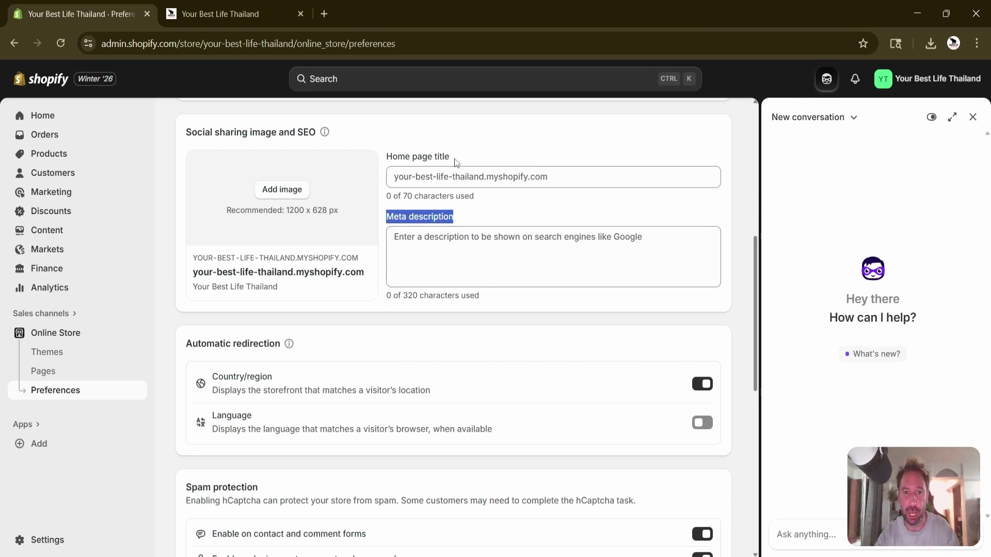
{"action": "left_click", "coordinate": [457, 175]}
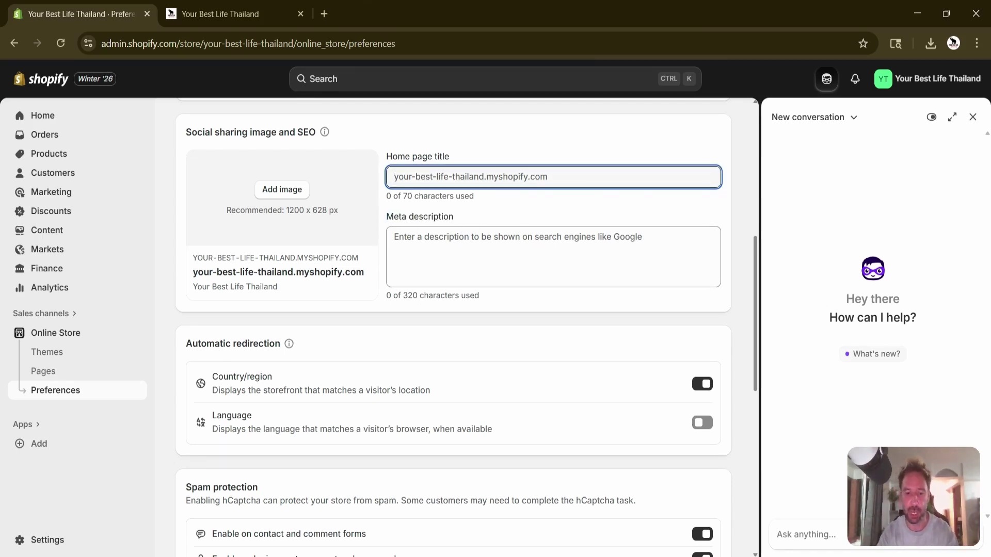
{"action": "type", "text": "Your Best Life"}
{"action": "type", "text": " Tha"}
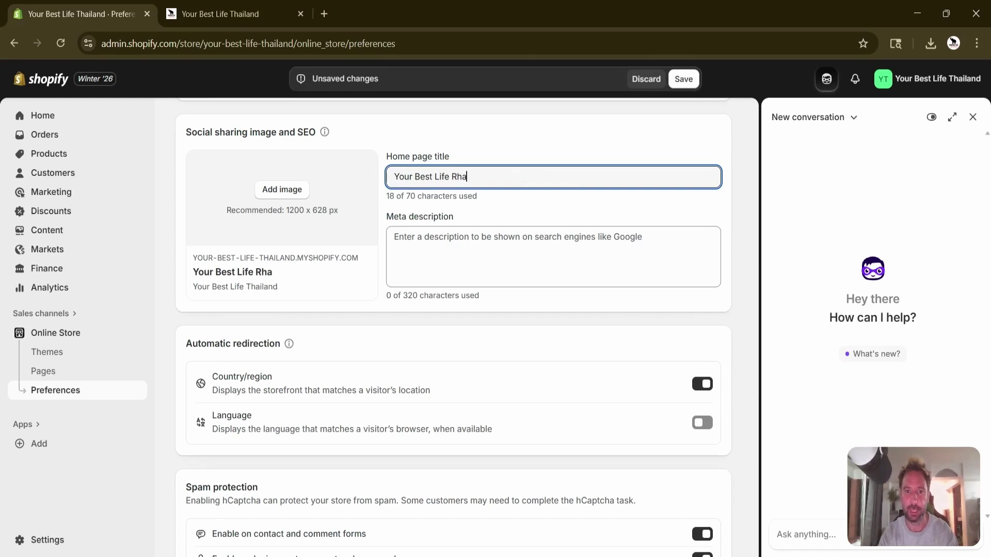
{"action": "key", "text": "BackSpace"}
{"action": "key", "text": "BackSpace"}
{"action": "key", "text": "BackSpace"}
{"action": "type", "text": "Thailand - Tours, "}
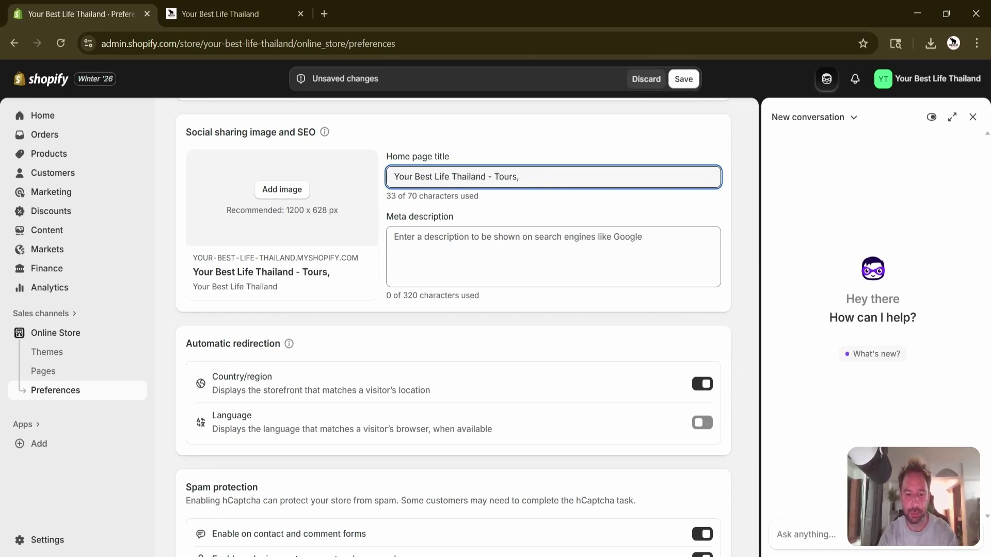
{"action": "type", "text": "Accomodations,"}
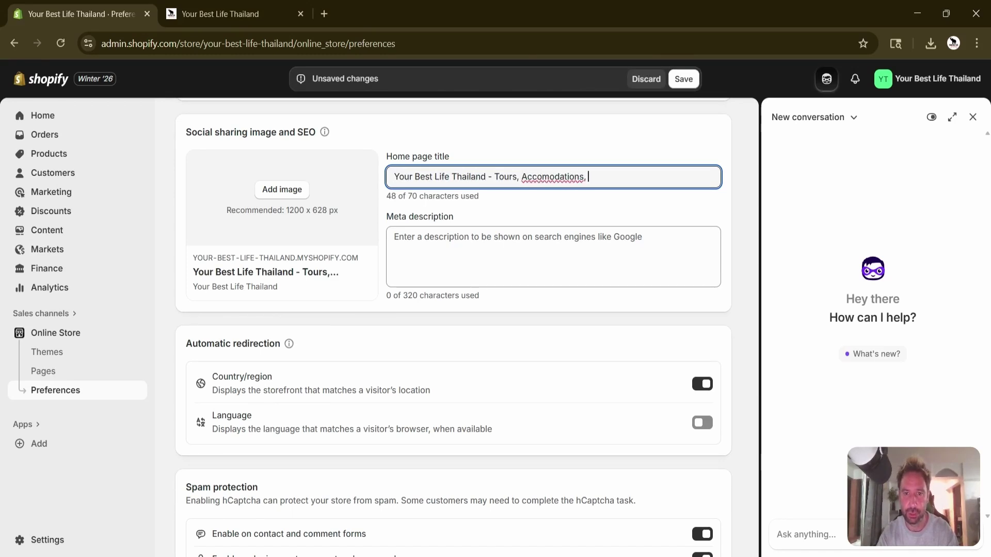
Correct the spelling to 'Accommodations' and append 'Transportation, Event' to the title.
{"action": "double_click", "coordinate": [552, 176]}
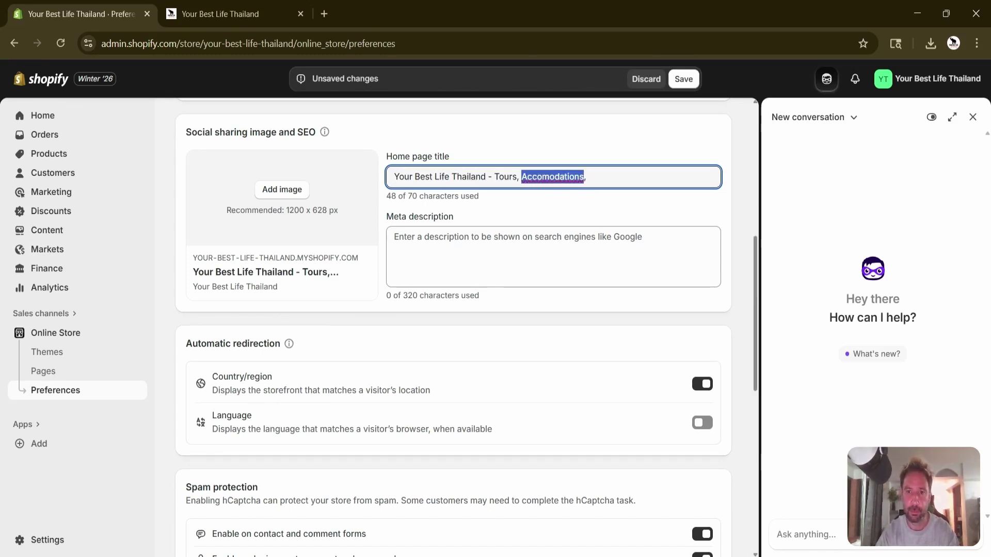
{"action": "type", "text": "Accommodations"}
{"action": "key", "text": "End"}
{"action": "type", "text": "Tr"}
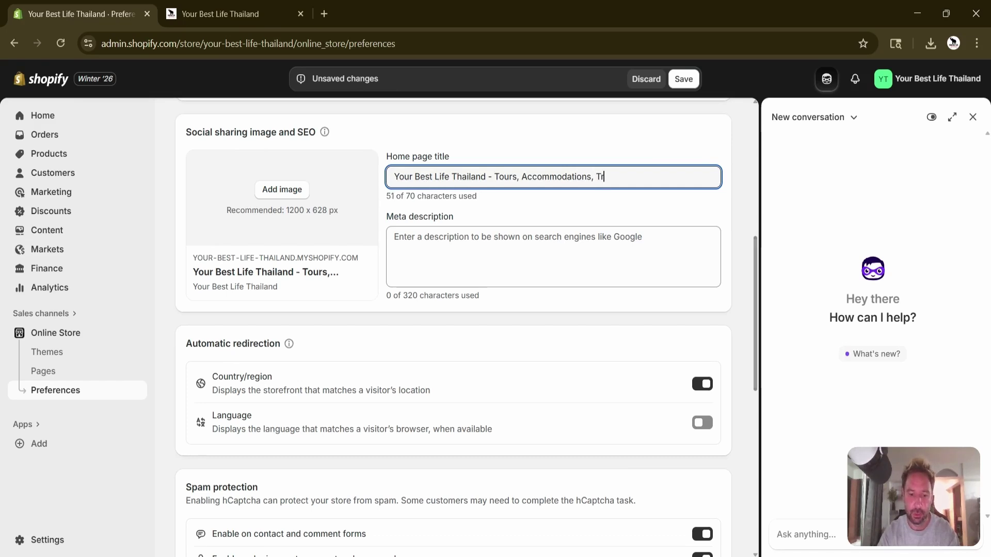
{"action": "type", "text": "ansportation, "}
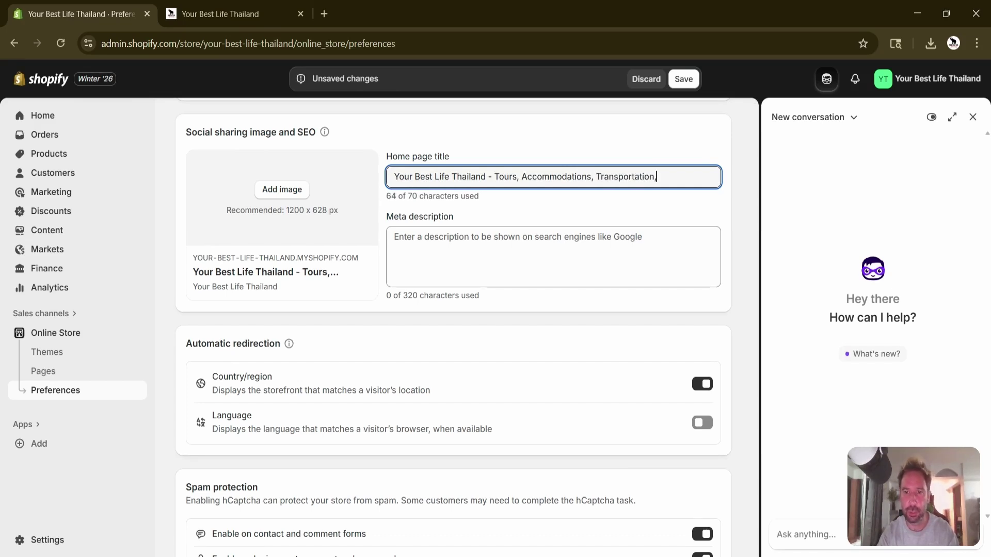
{"action": "type", "text": "Event"}
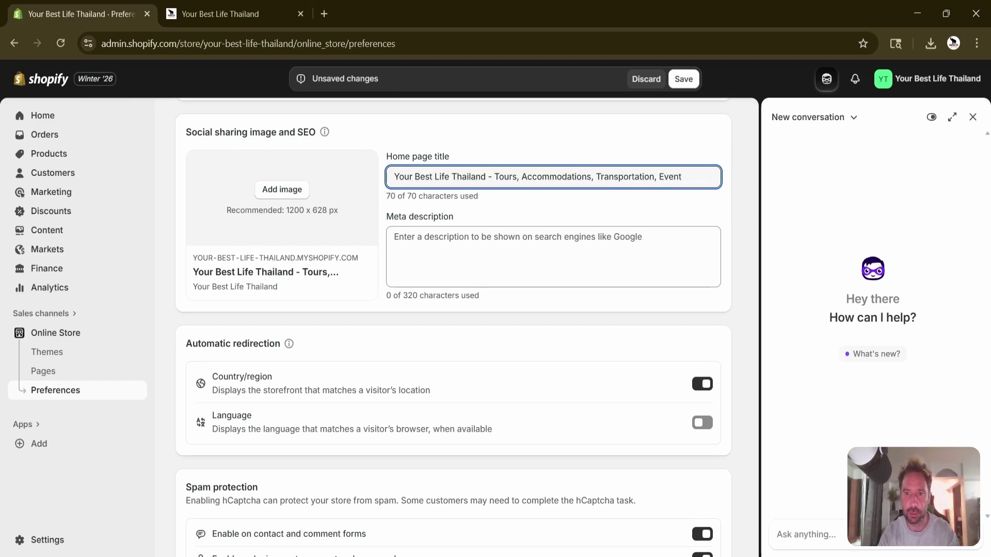
Highlight the title's keyword part and the SEO heading, then go to the empty Meta description.
{"action": "left_click", "coordinate": [558, 149]}
{"action": "left_click", "coordinate": [488, 177]}
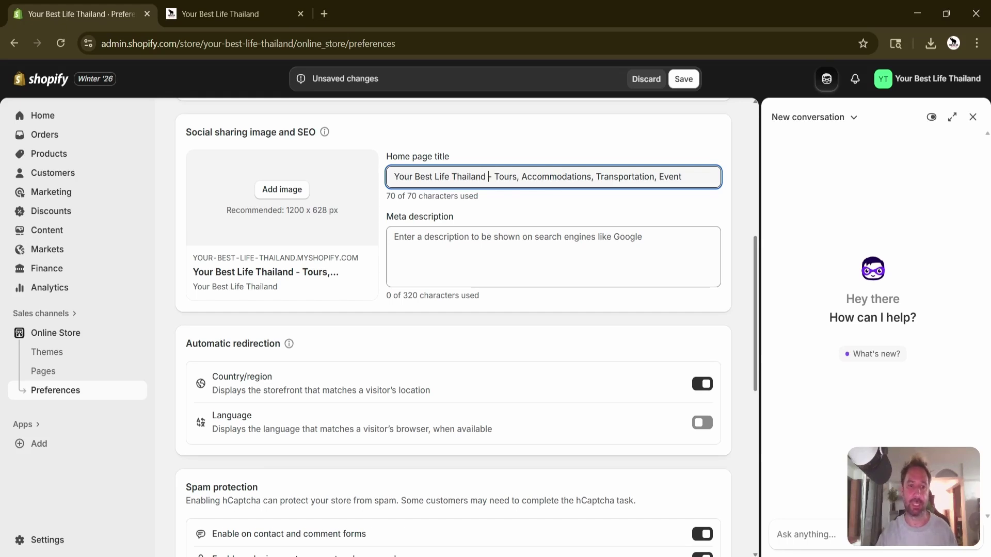
{"action": "left_click_drag", "start_coordinate": [316, 132], "coordinate": [296, 132]}
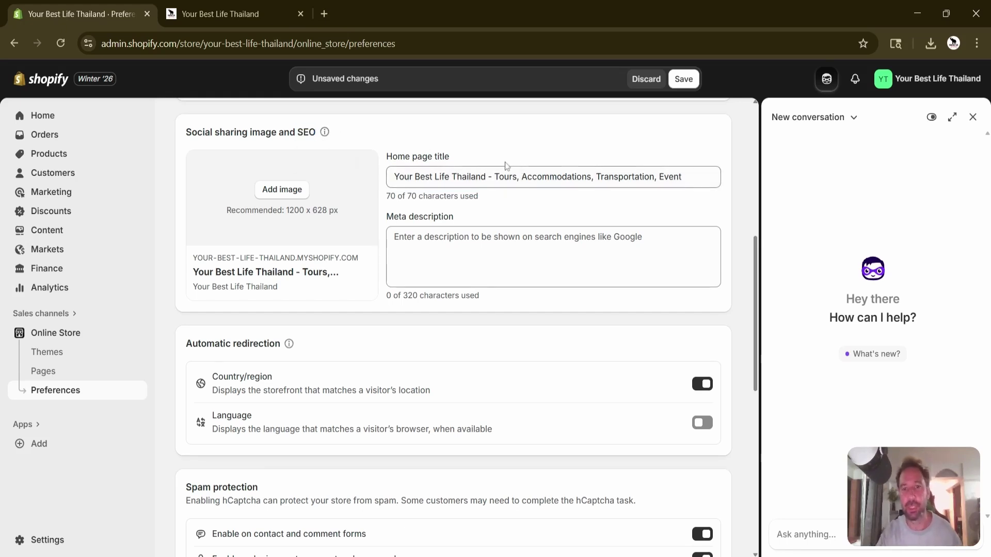
{"action": "left_click_drag", "start_coordinate": [494, 177], "coordinate": [681, 177]}
{"action": "left_click", "coordinate": [682, 176]}
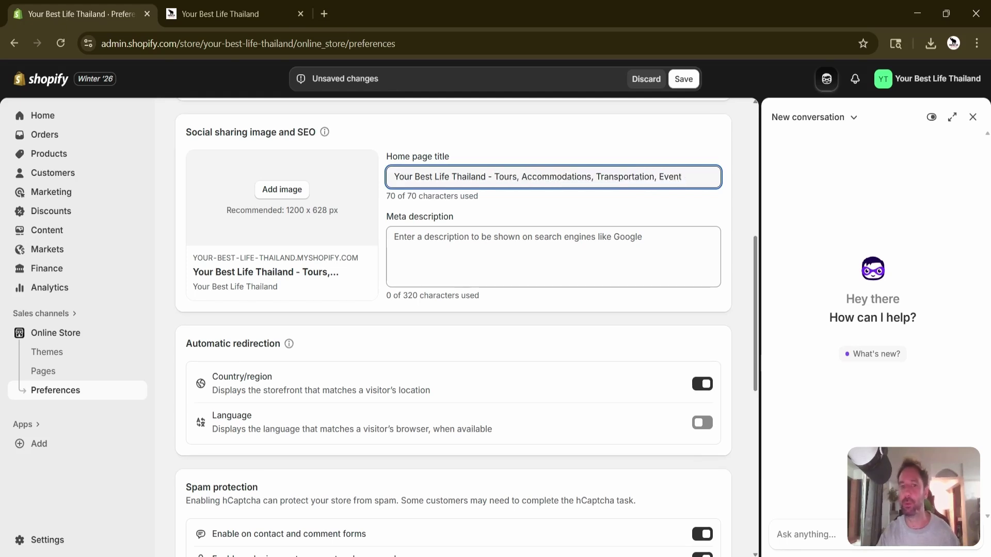
{"action": "left_click", "coordinate": [394, 236]}
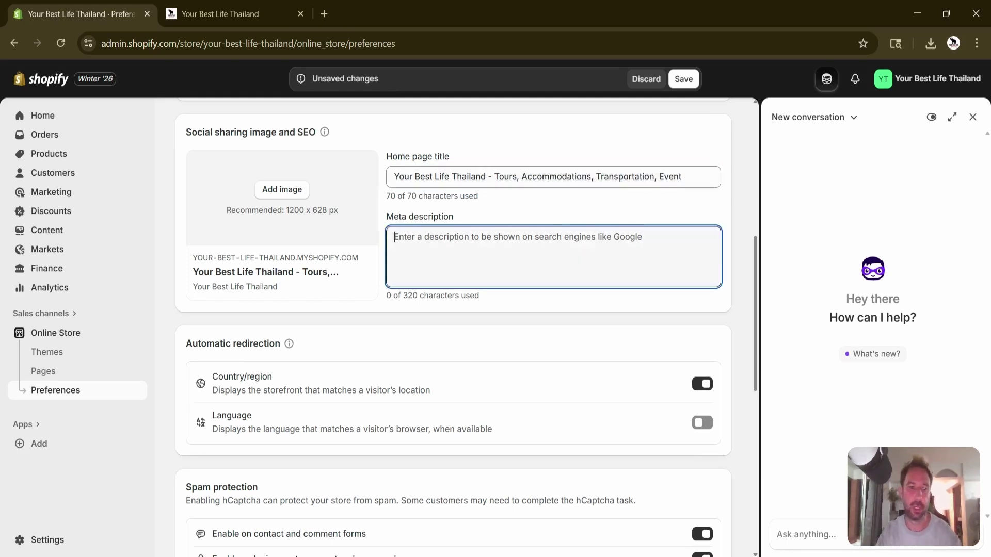
{"action": "scroll", "coordinate": [291, 221], "scroll_direction": "down", "scroll_amount": 2}
{"action": "scroll", "coordinate": [290, 221], "scroll_direction": "down", "scroll_amount": 1}
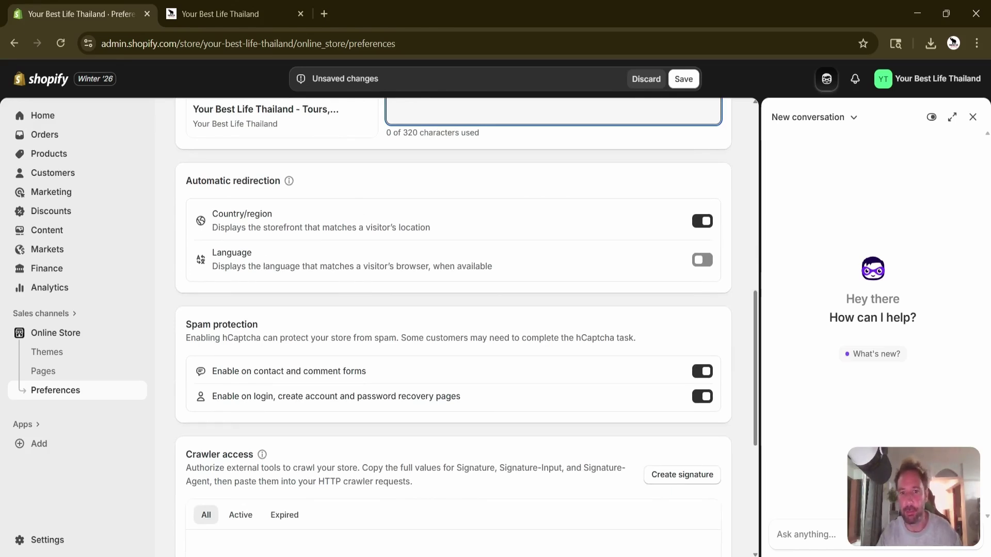
{"action": "scroll", "coordinate": [436, 314], "scroll_direction": "down", "scroll_amount": 5}
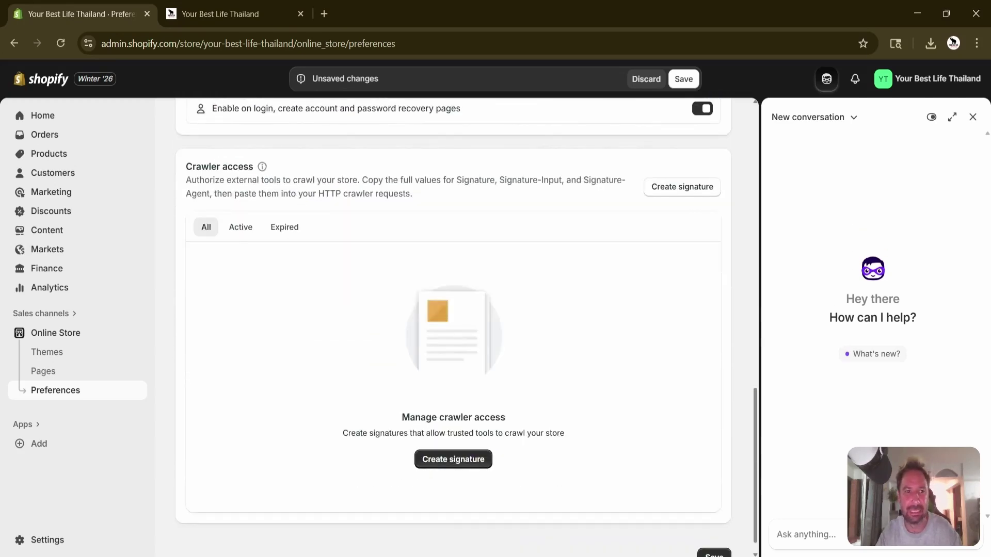
{"action": "scroll", "coordinate": [265, 214], "scroll_direction": "up", "scroll_amount": 15}
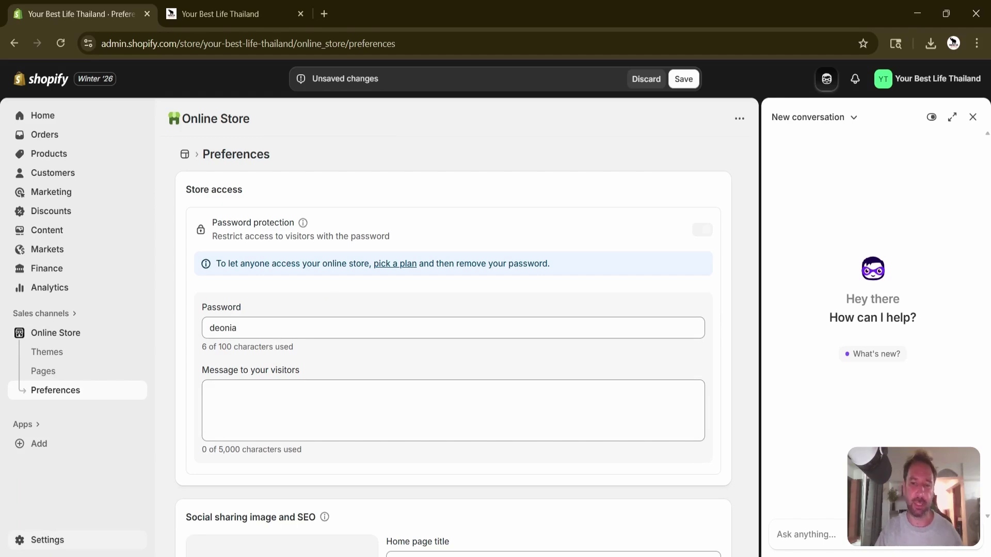
Go to Settings, choosing Leave page to discard the unsaved title edits.
{"action": "left_click", "coordinate": [52, 540]}
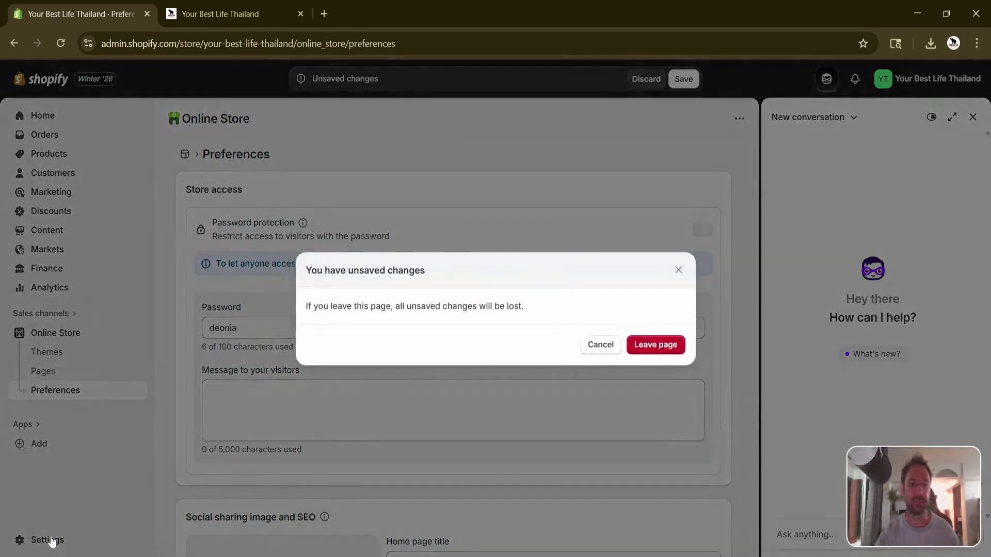
{"action": "left_click", "coordinate": [669, 350]}
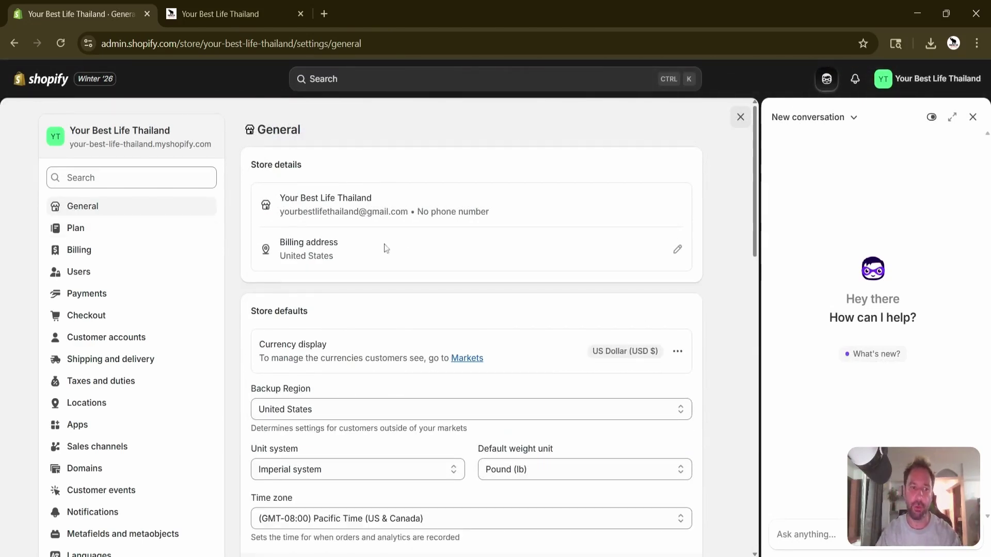
Review General settings defaults: US Dollar, United States backup region, Imperial system, pounds, Pacific Time.
{"action": "left_click", "coordinate": [196, 297]}
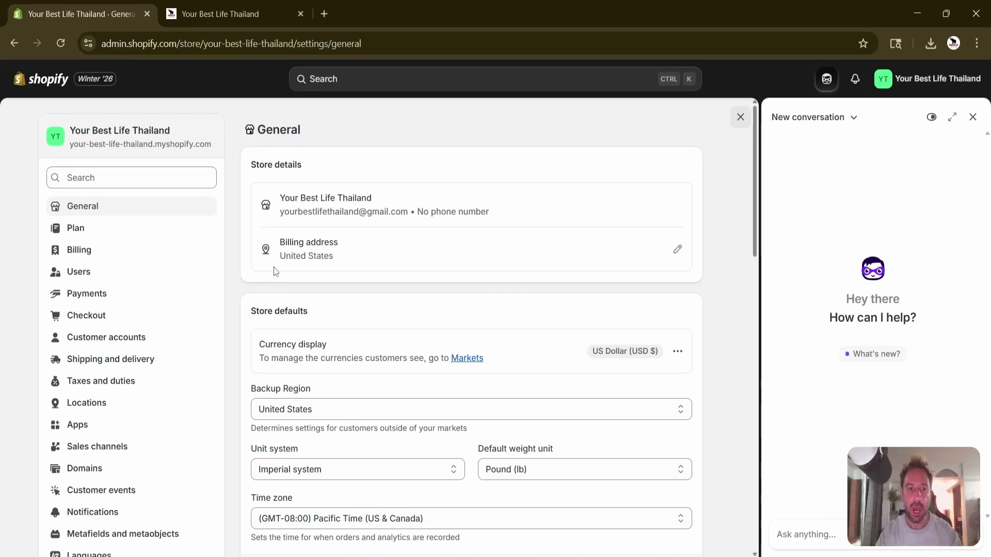
{"action": "scroll", "coordinate": [236, 265], "scroll_direction": "down", "scroll_amount": 4}
{"action": "scroll", "coordinate": [237, 265], "scroll_direction": "up", "scroll_amount": 4}
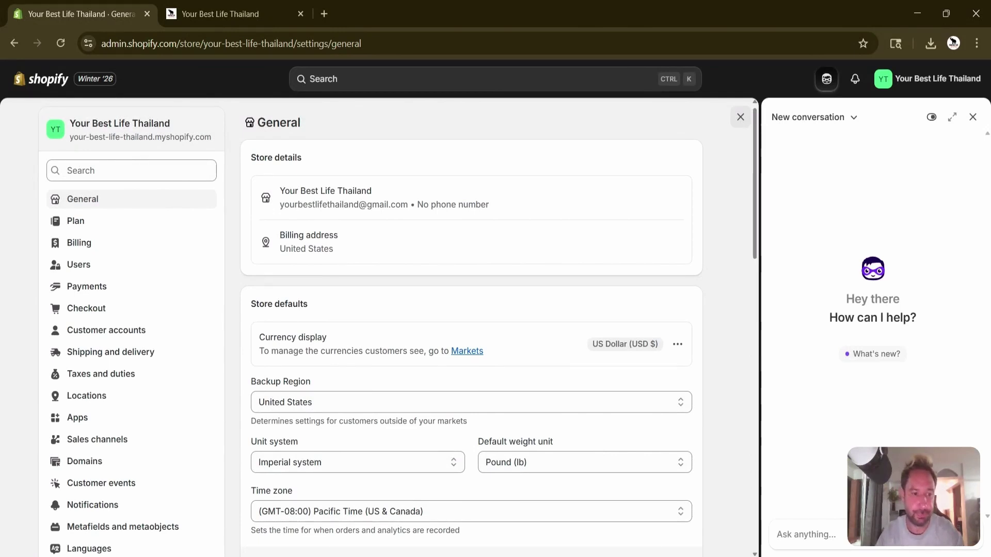
{"action": "scroll", "coordinate": [400, 331], "scroll_direction": "down", "scroll_amount": 2}
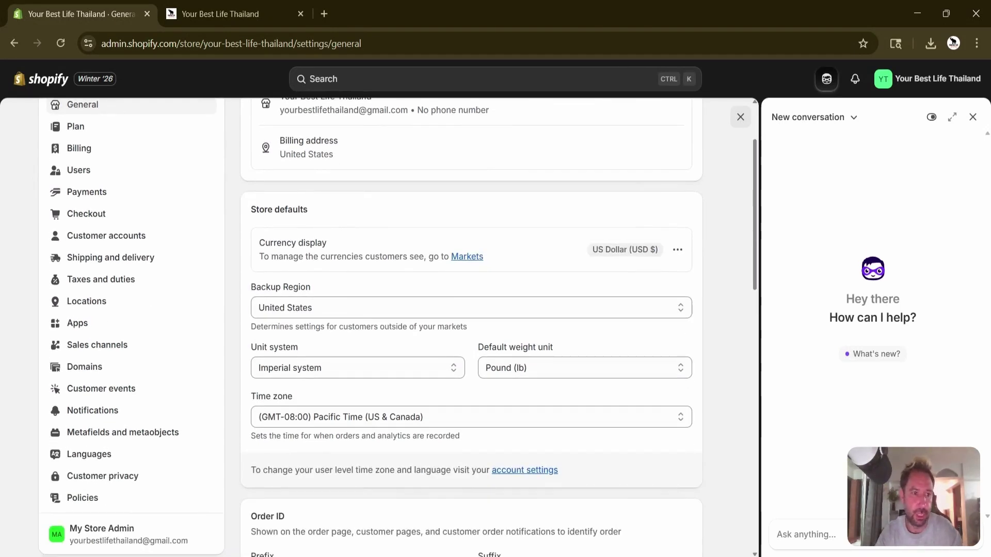
{"action": "scroll", "coordinate": [400, 330], "scroll_direction": "up", "scroll_amount": 2}
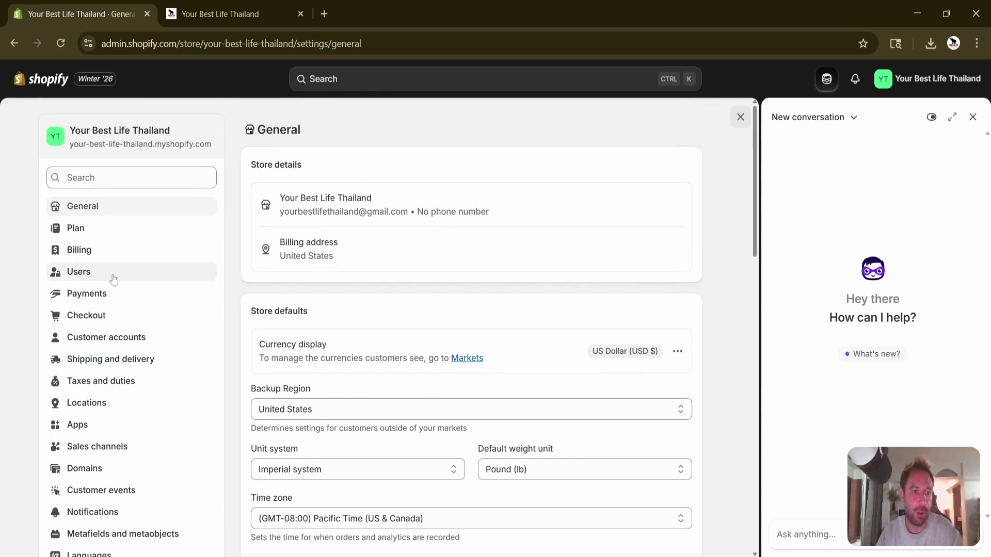
{"action": "scroll", "coordinate": [153, 398], "scroll_direction": "down", "scroll_amount": 2}
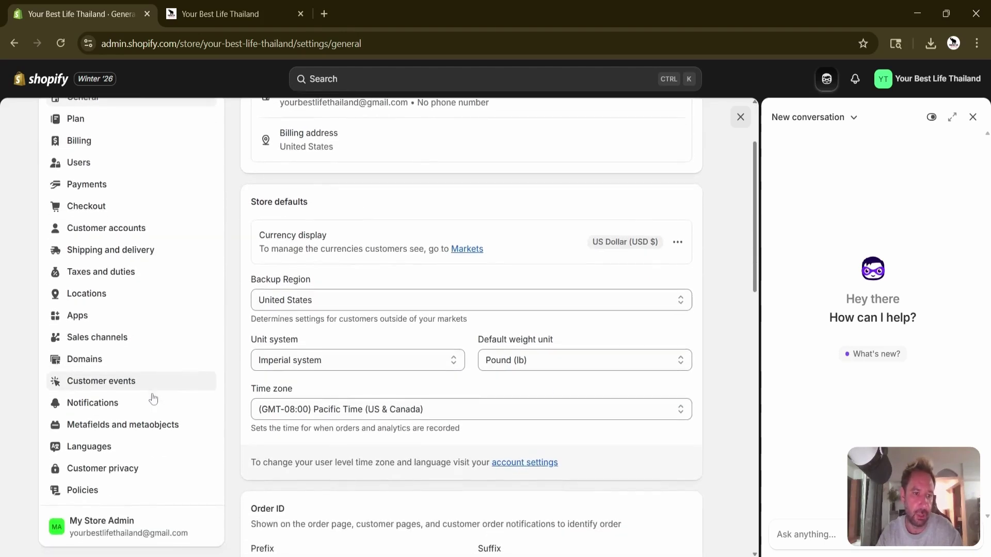
{"action": "scroll", "coordinate": [153, 398], "scroll_direction": "down", "scroll_amount": 2}
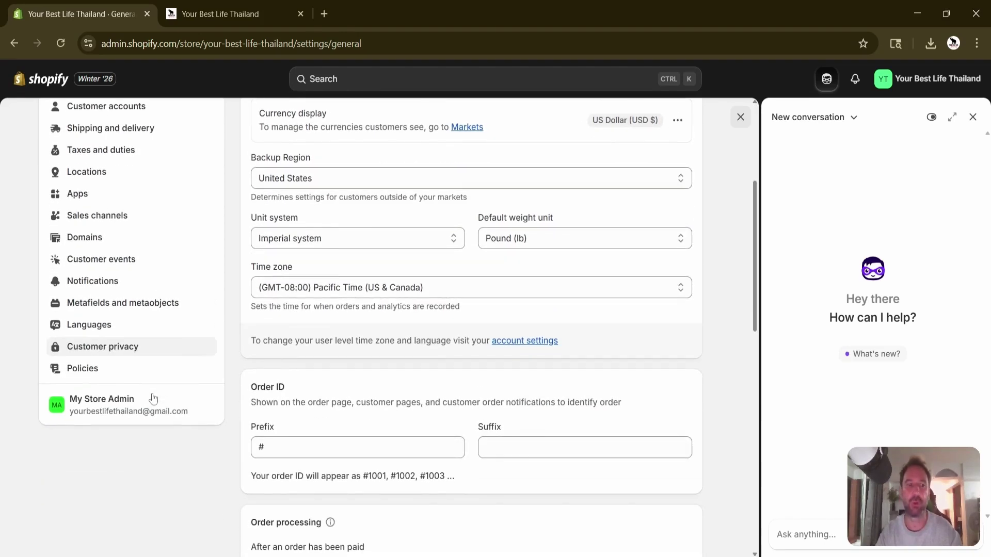
{"action": "scroll", "coordinate": [152, 397], "scroll_direction": "up", "scroll_amount": 4}
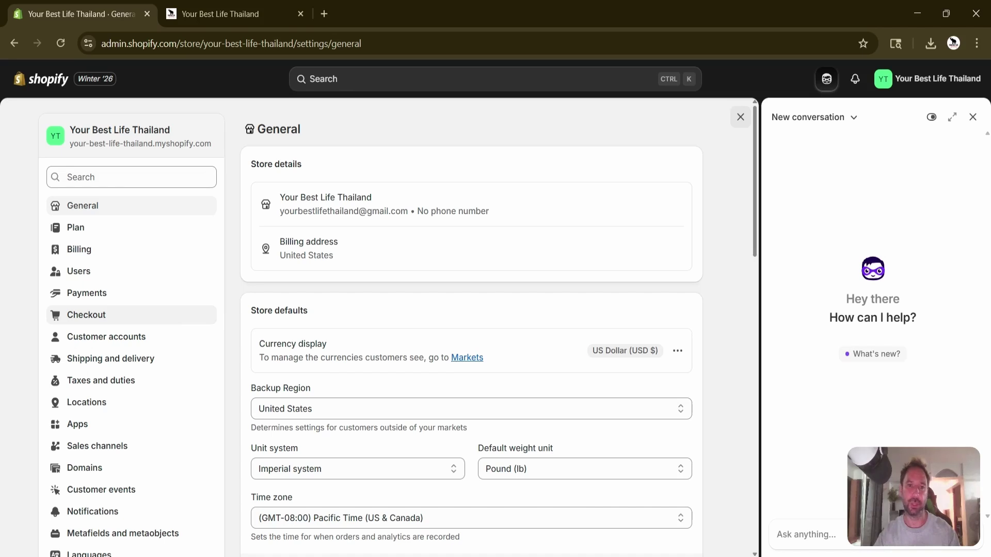
{"action": "scroll", "coordinate": [400, 327], "scroll_direction": "down", "scroll_amount": 4}
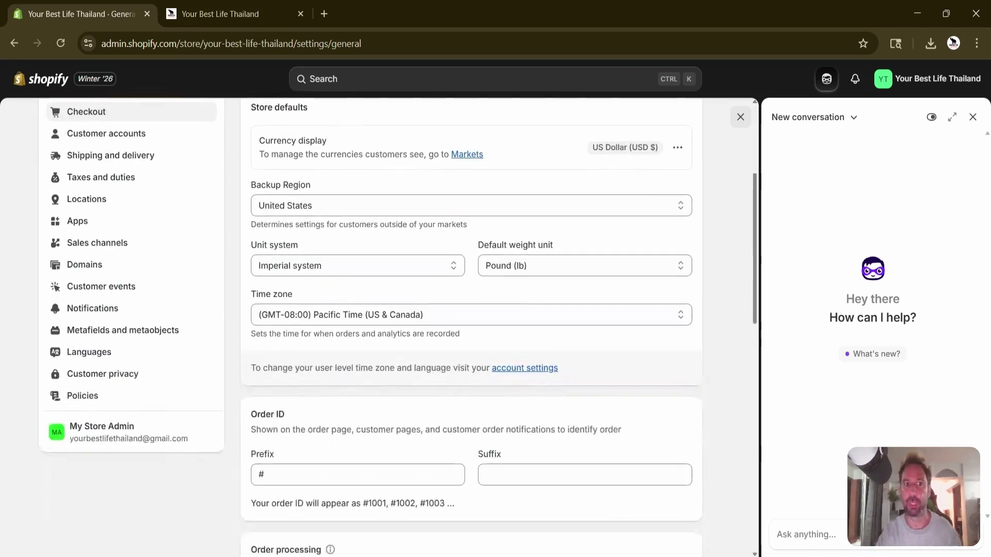
{"action": "scroll", "coordinate": [400, 328], "scroll_direction": "down", "scroll_amount": 1}
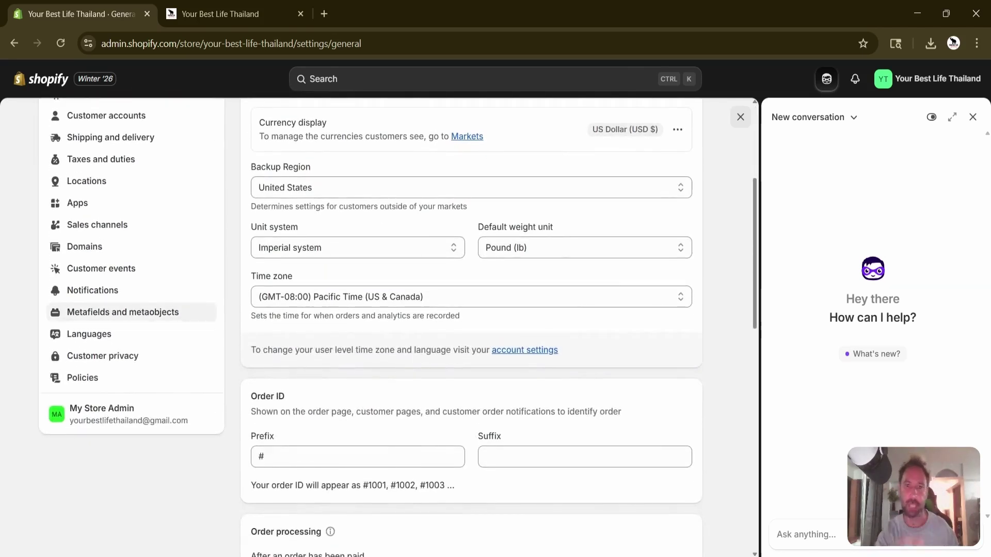
{"action": "scroll", "coordinate": [145, 268], "scroll_direction": "up", "scroll_amount": 5}
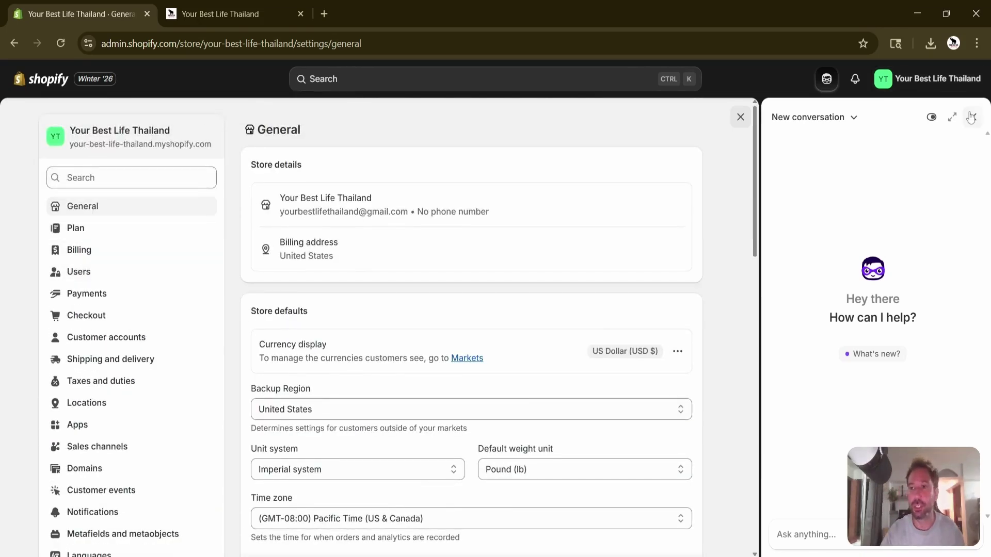
{"action": "left_click", "coordinate": [740, 118]}
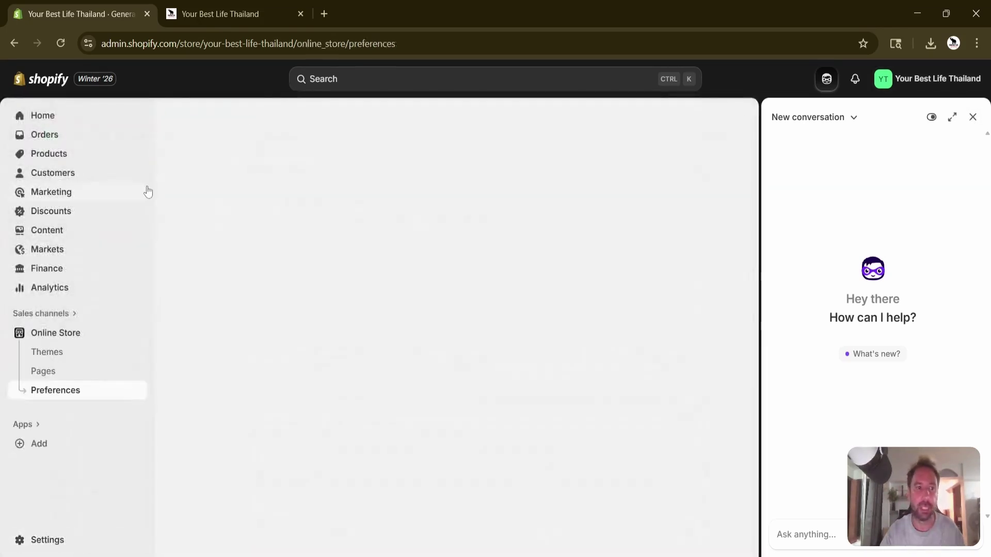